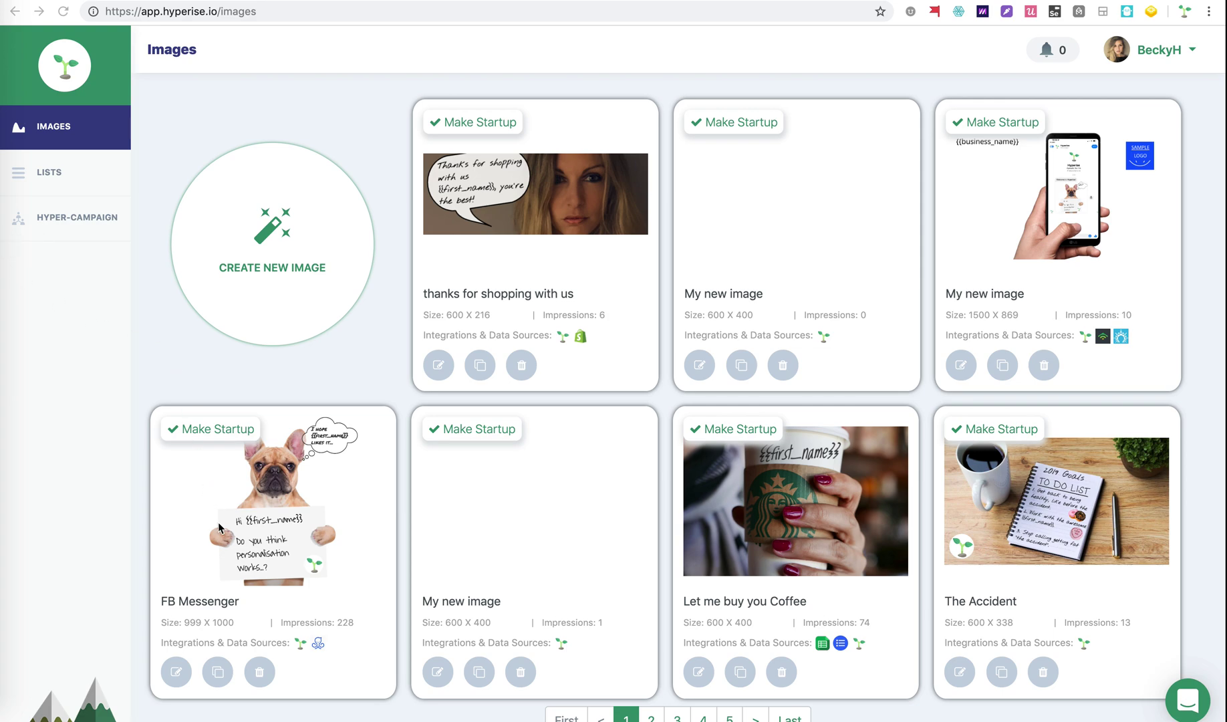
- Copy the FB Messenger dog image's personalised link in Hyperise and return to ActiveChat
{"action": "left_click", "coordinate": [178, 680]}
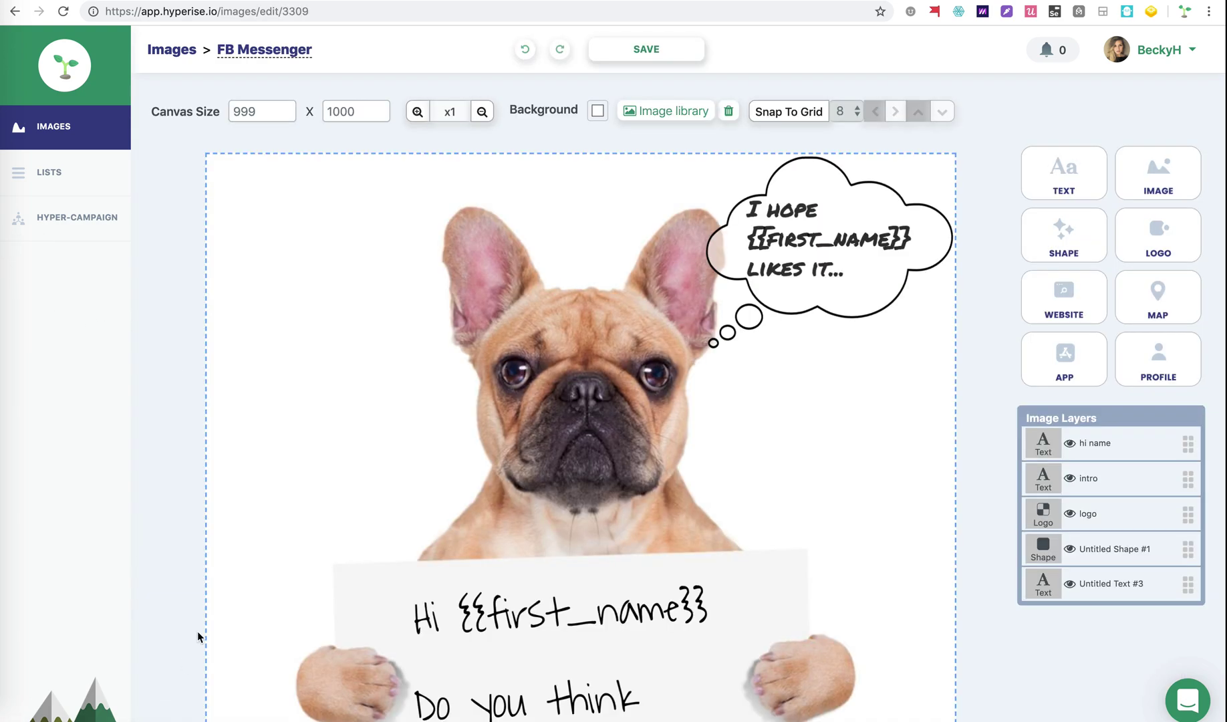
{"action": "left_click", "coordinate": [482, 111]}
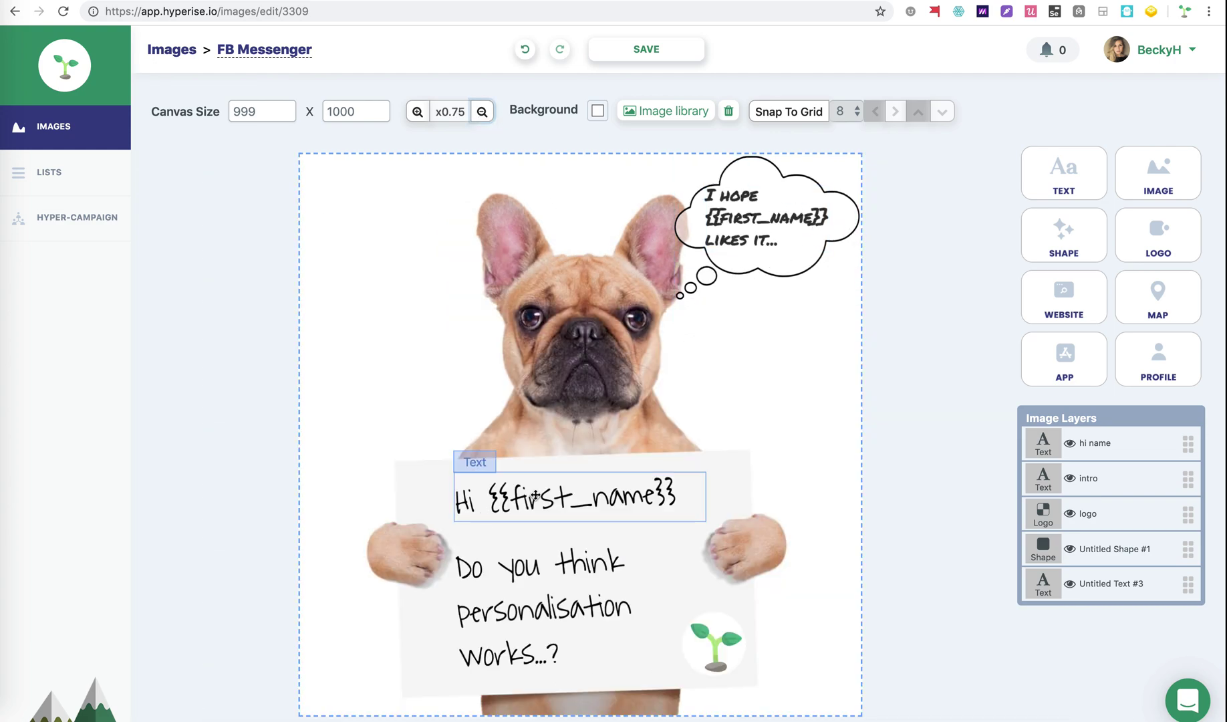
{"action": "left_click", "coordinate": [481, 112]}
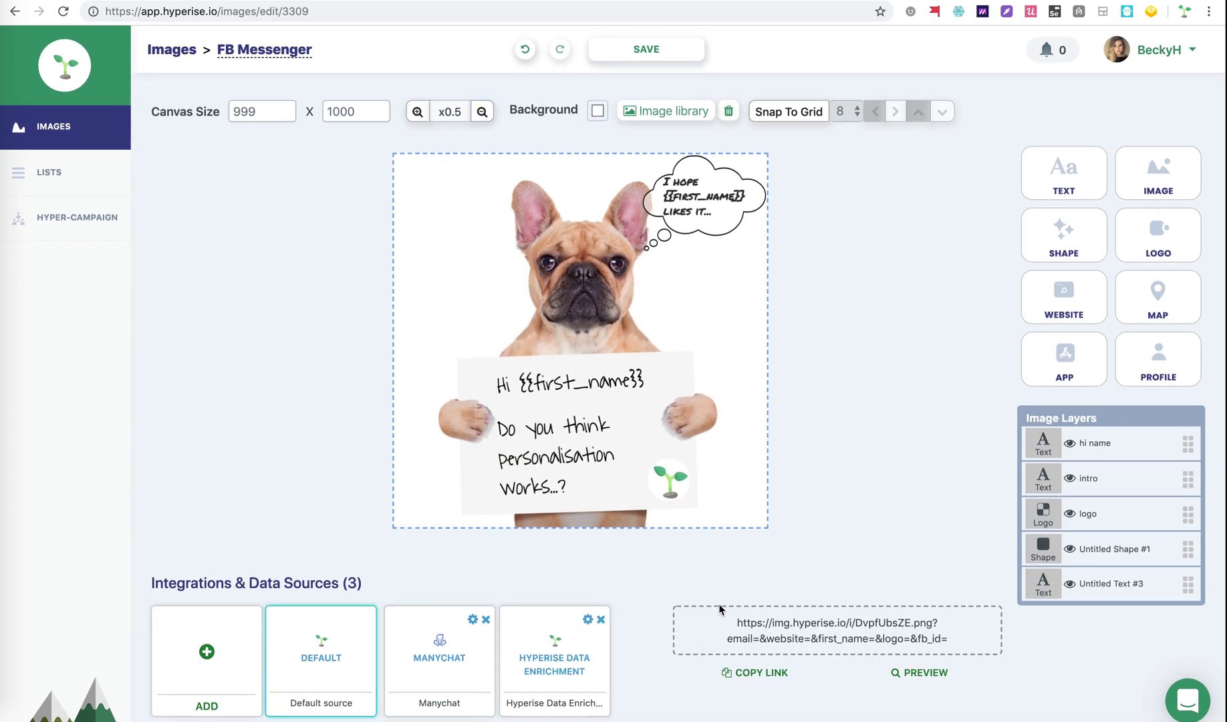
{"action": "left_click", "coordinate": [760, 673]}
{"action": "key", "text": "ctrl+Tab"}
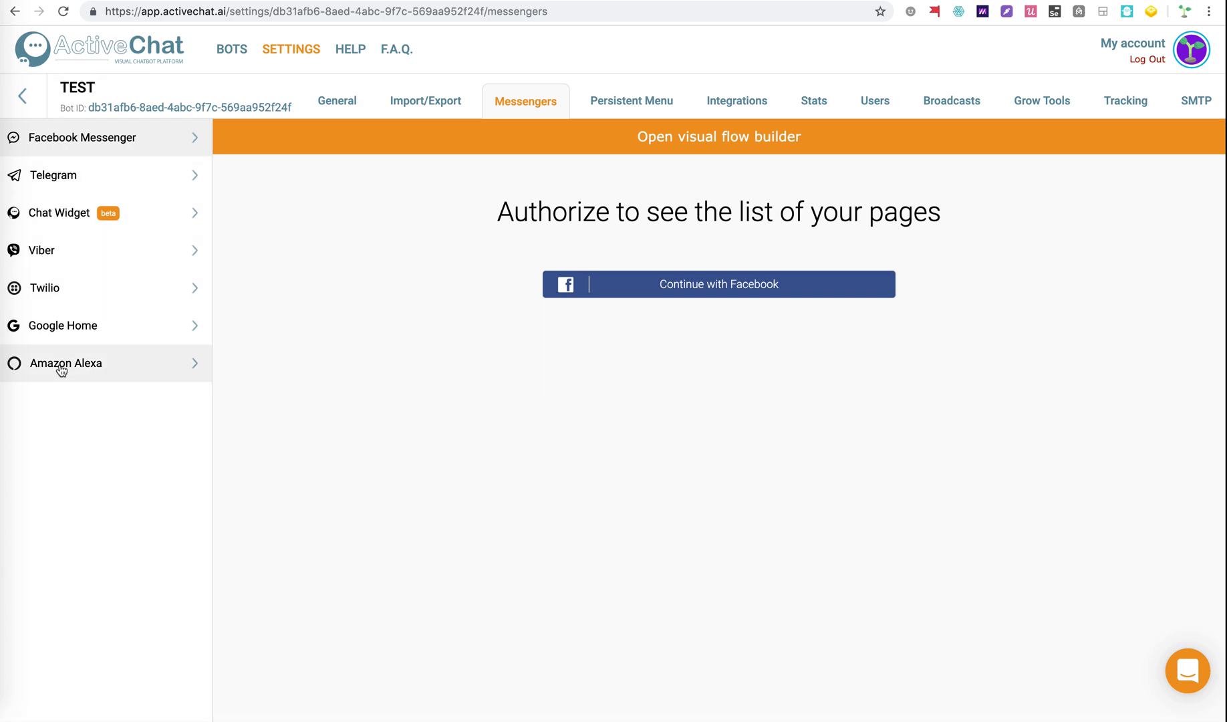
- Add hyperise.com to the chat widget's allowed domains
{"action": "left_click", "coordinate": [84, 218]}
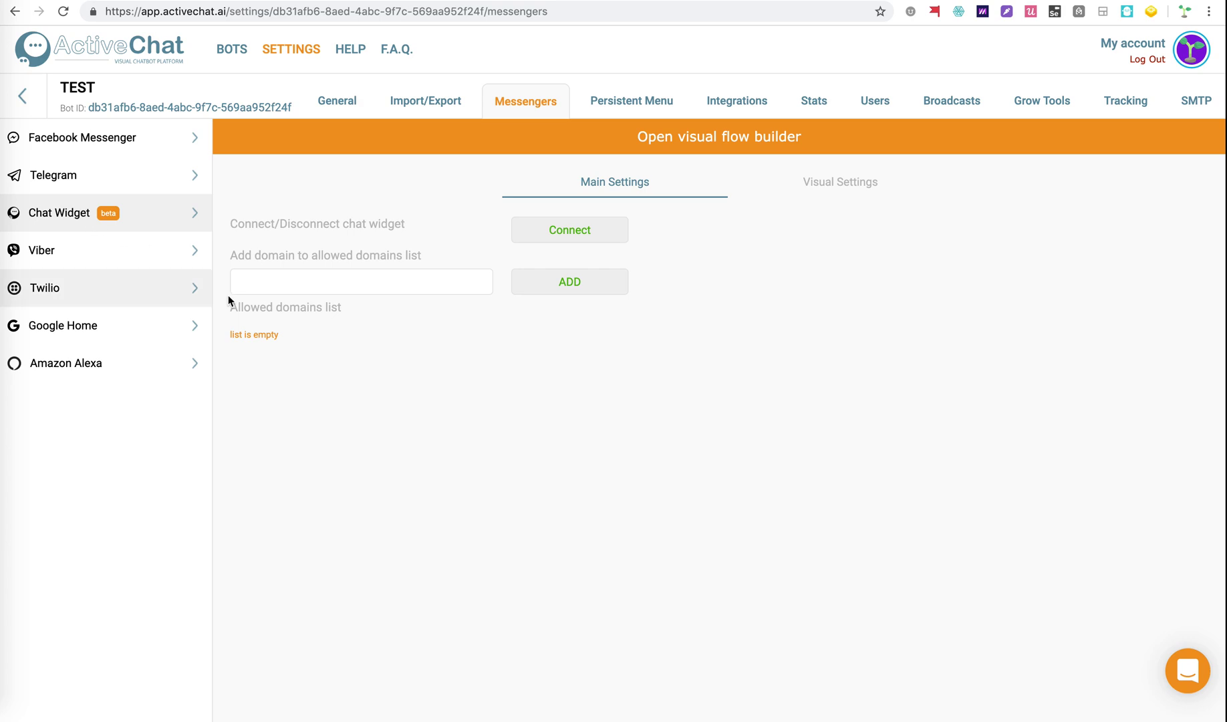
{"action": "left_click", "coordinate": [284, 281]}
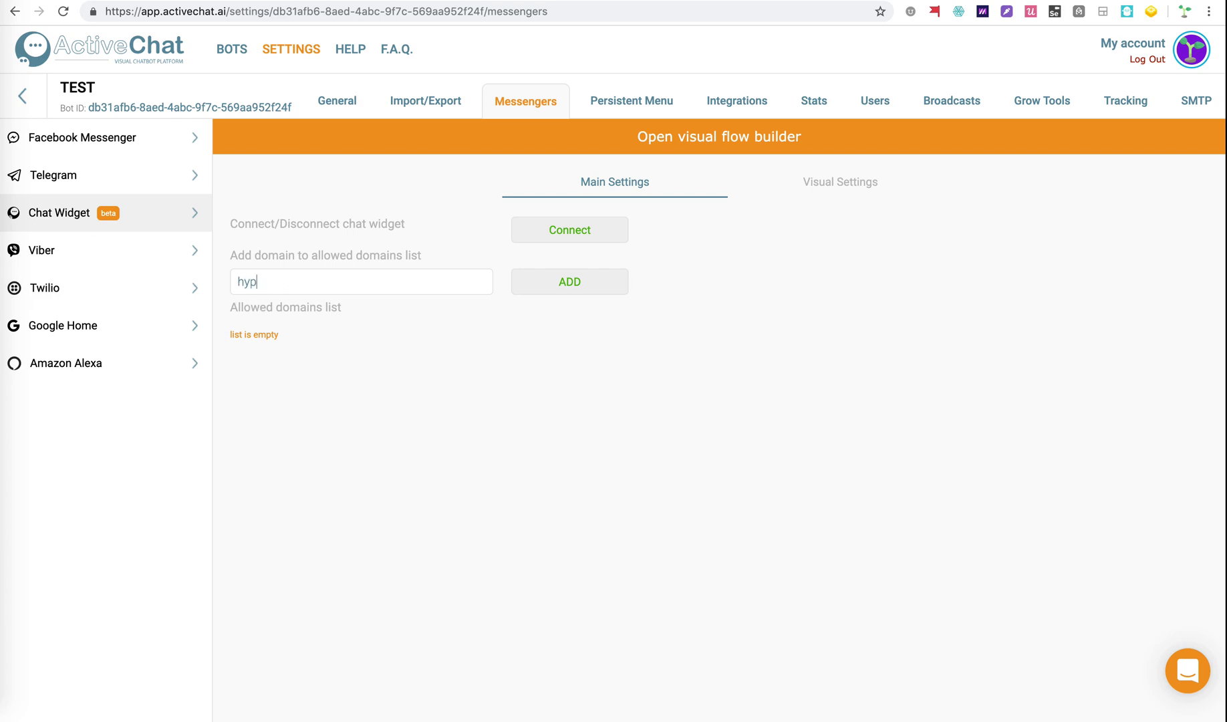
{"action": "type", "text": "hyperise.com"}
{"action": "left_click", "coordinate": [561, 286]}
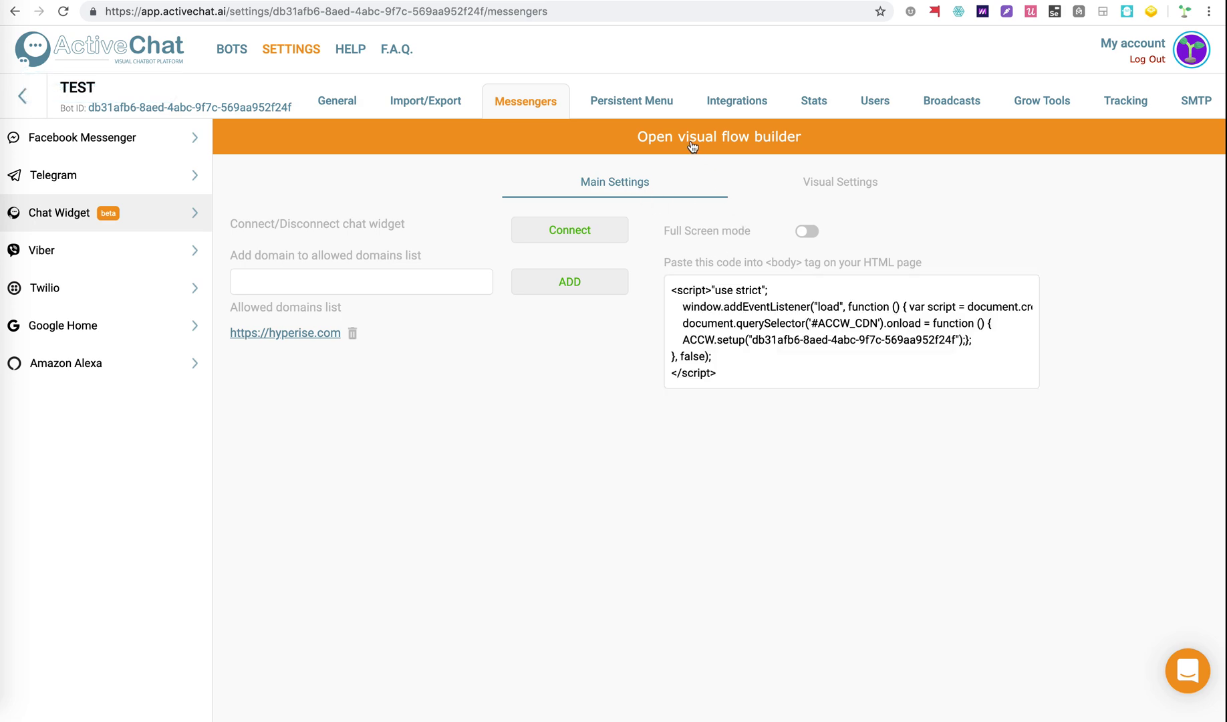
{"action": "left_click", "coordinate": [748, 139]}
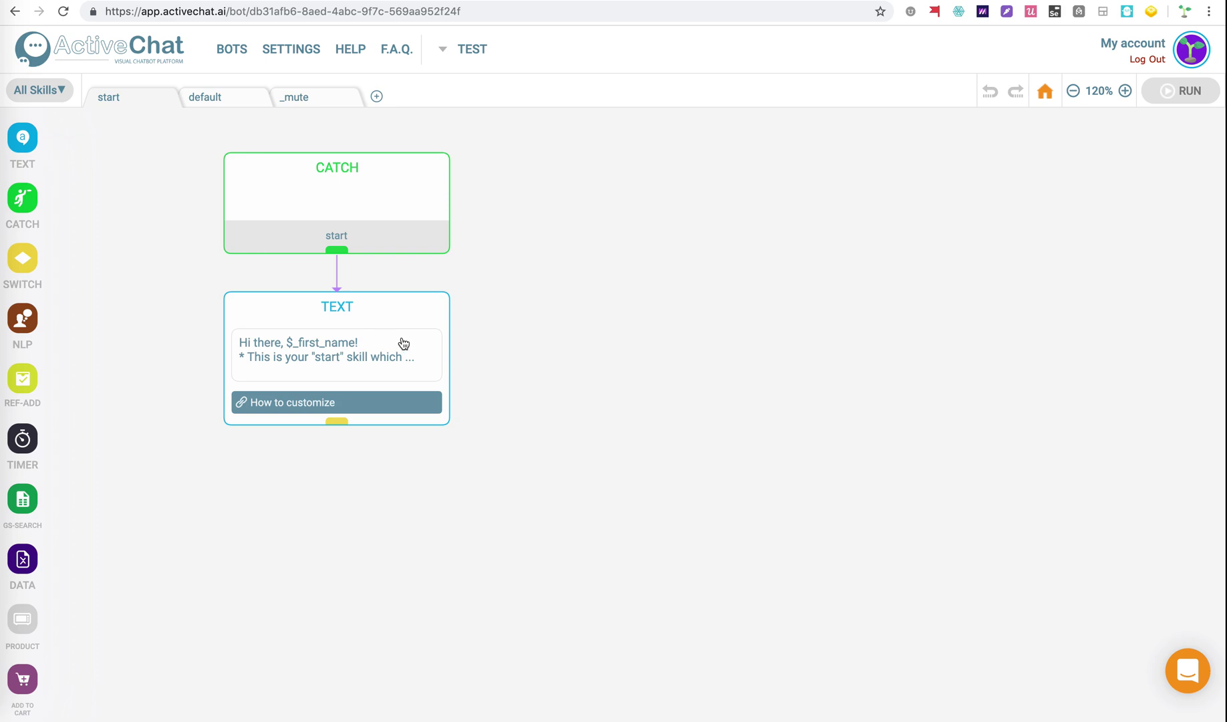
- Delete the default welcome TEXT step from the start skill
{"action": "left_click_drag", "start_coordinate": [432, 320], "coordinate": [518, 345]}
{"action": "left_click", "coordinate": [420, 404]}
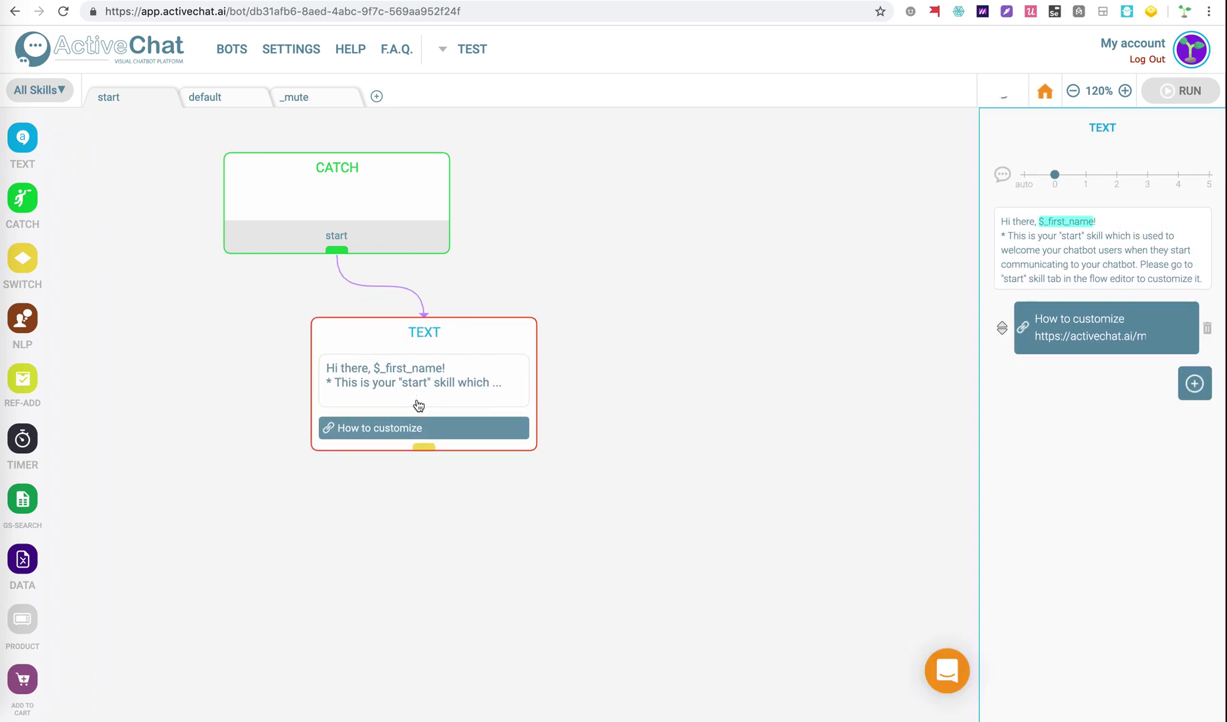
{"action": "left_click", "coordinate": [517, 334]}
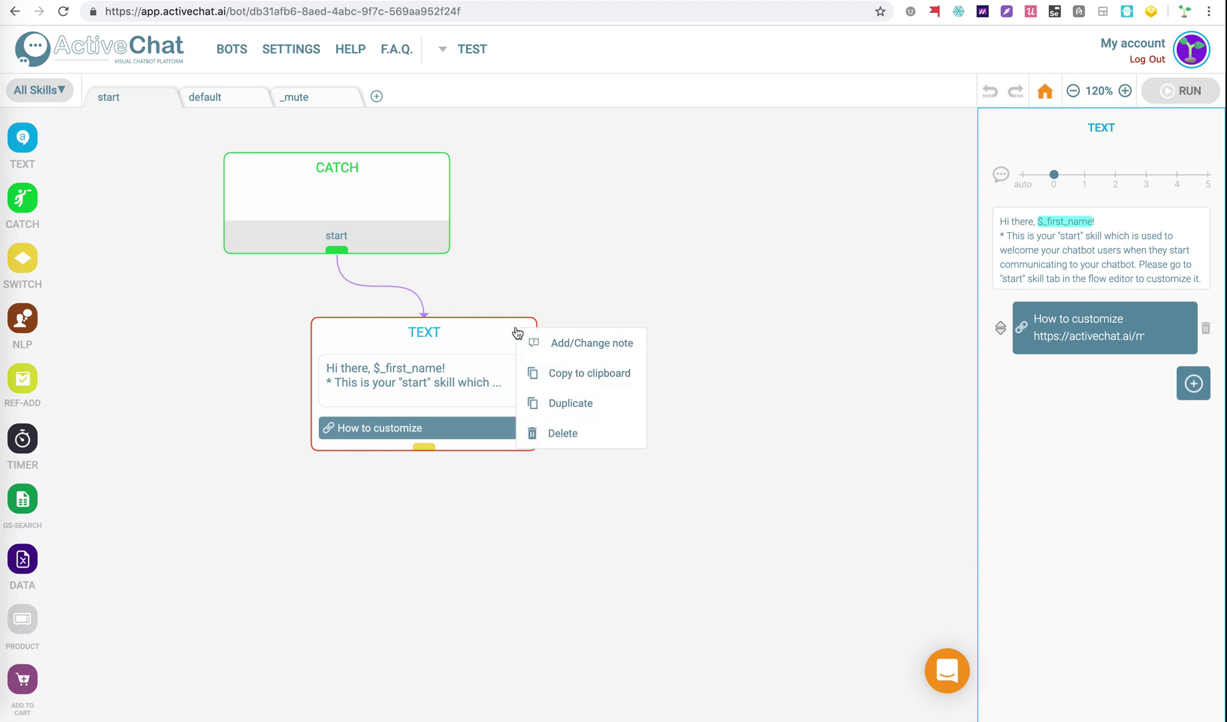
{"action": "left_click", "coordinate": [581, 430]}
{"action": "left_click", "coordinate": [39, 89]}
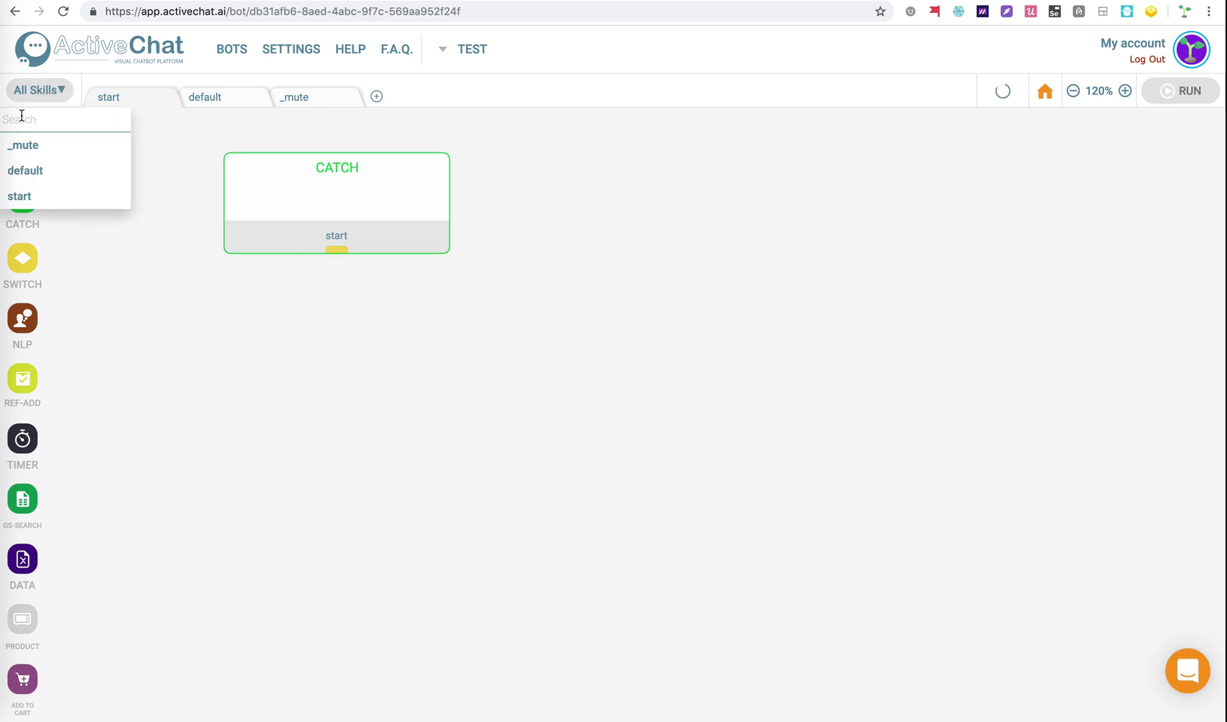
{"action": "left_click", "coordinate": [173, 269]}
- Add a TEXT step asking "Hi, whats your name?" and link the start trigger to it
{"action": "mouse_move", "coordinate": [22, 142]}
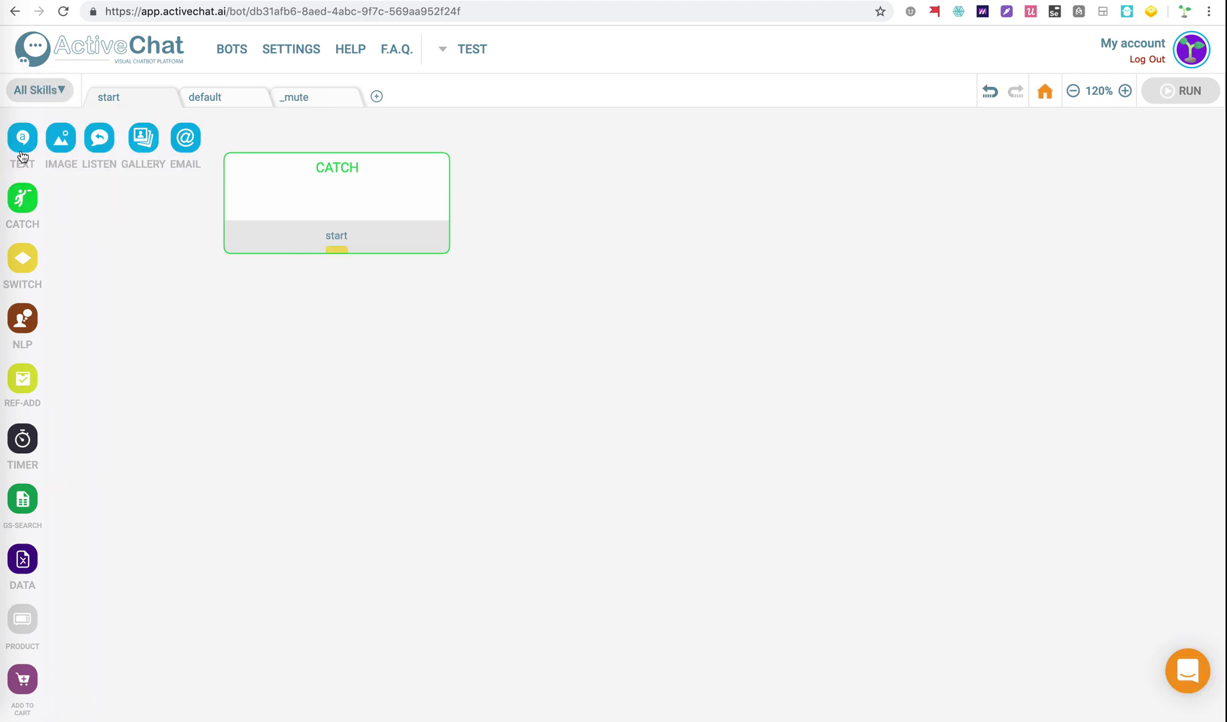
{"action": "left_click_drag", "start_coordinate": [27, 158], "coordinate": [265, 323]}
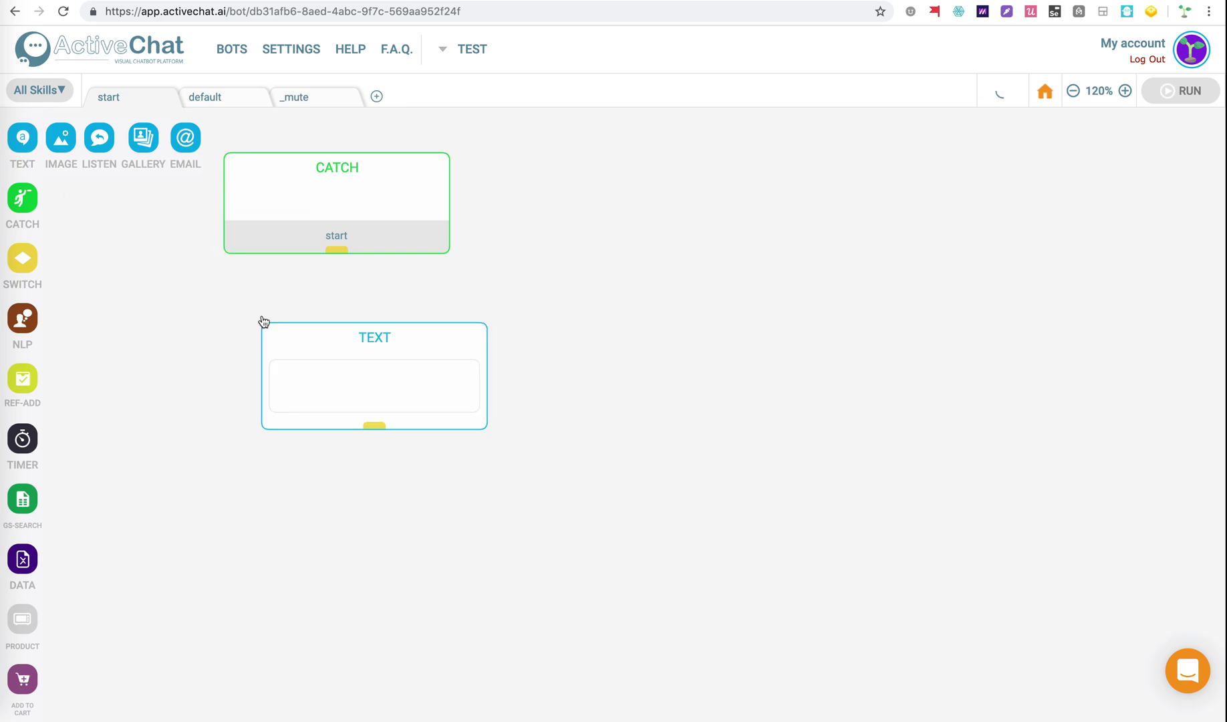
{"action": "left_click", "coordinate": [324, 389]}
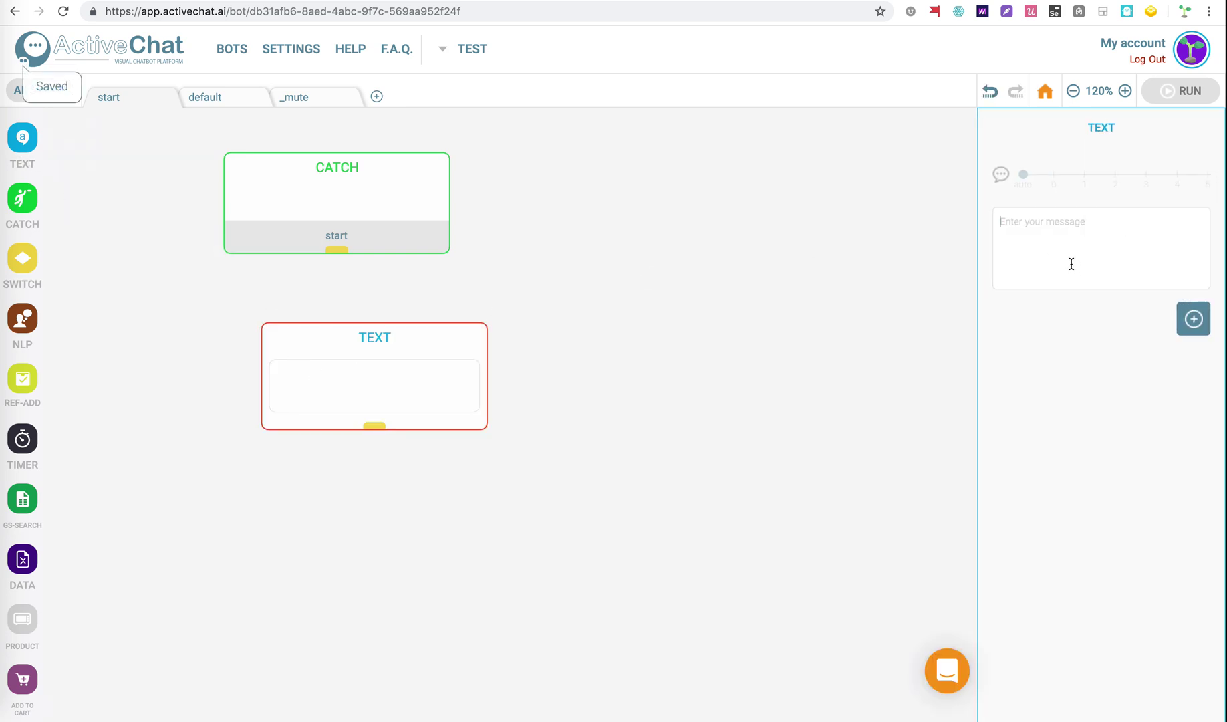
{"action": "type", "text": "H"}
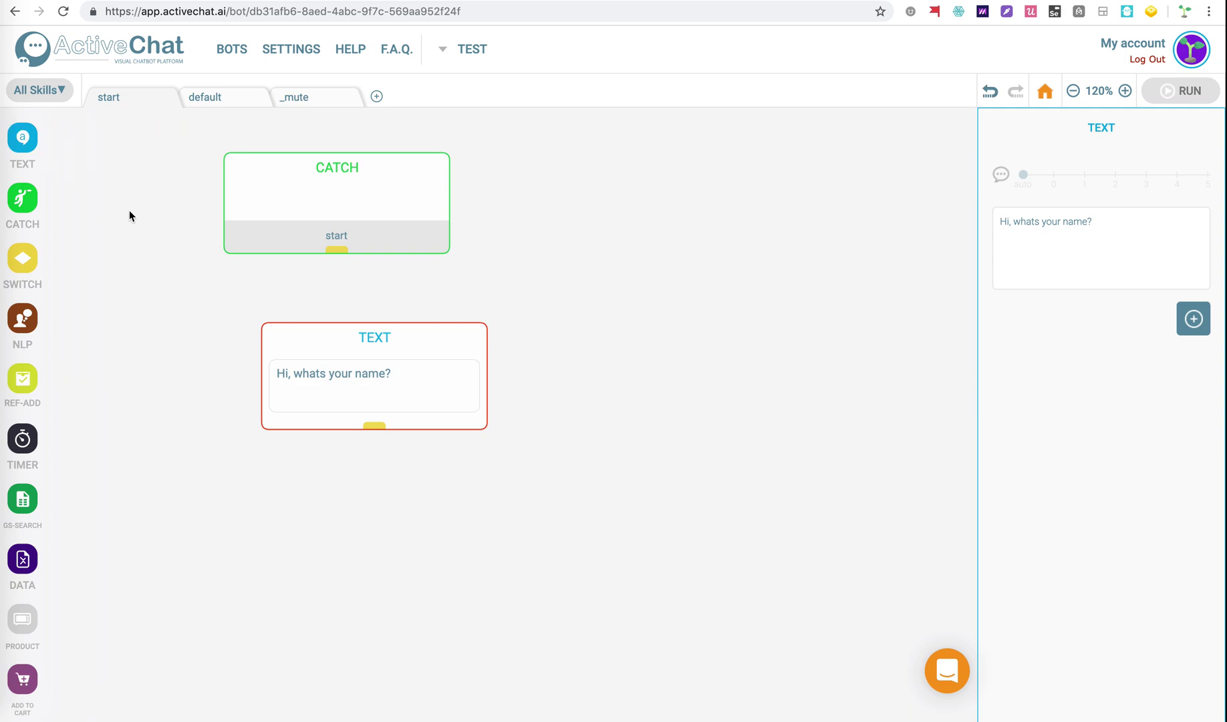
{"action": "left_click_drag", "start_coordinate": [337, 250], "coordinate": [337, 351]}
- Add a LISTEN step after the name question that saves the reply to $_first_name
{"action": "mouse_move", "coordinate": [22, 142]}
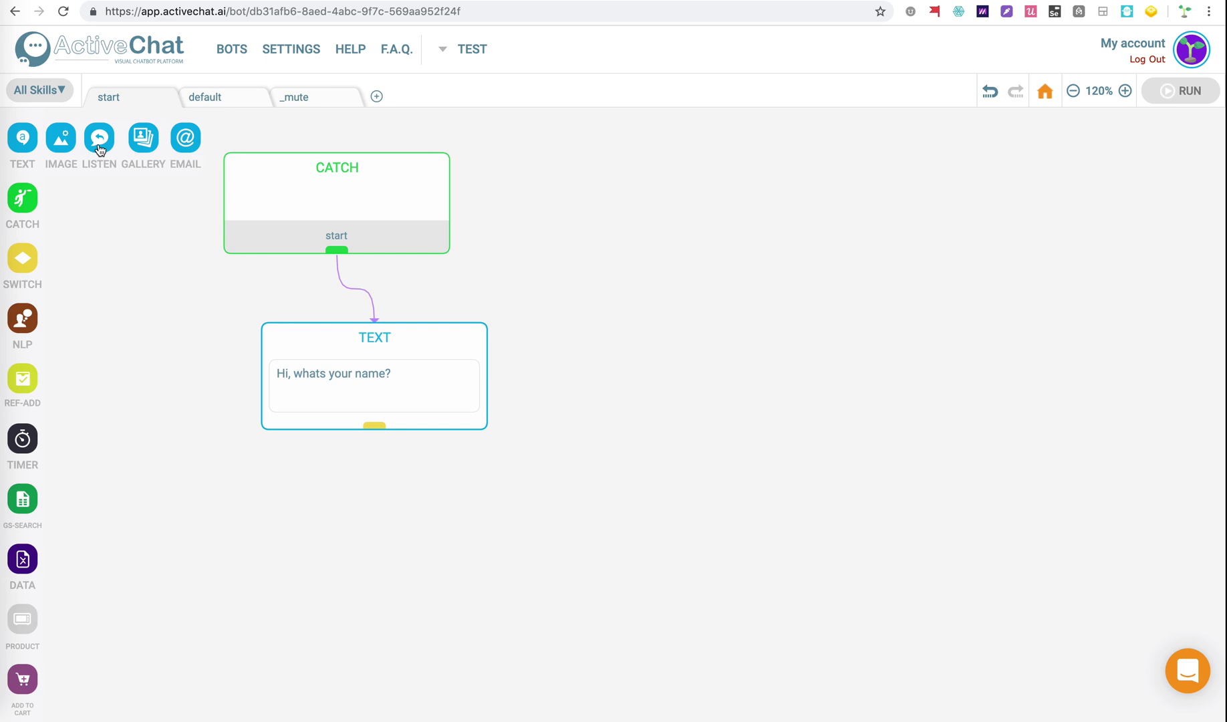
{"action": "left_click_drag", "start_coordinate": [99, 149], "coordinate": [318, 496]}
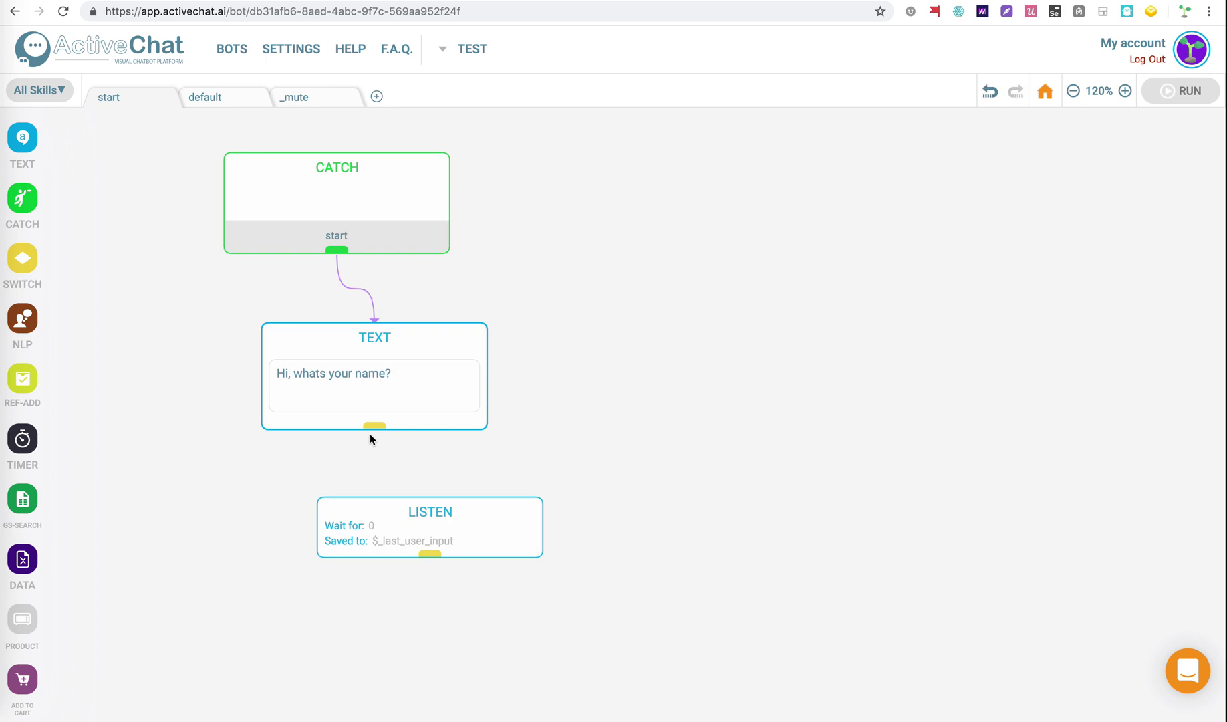
{"action": "left_click_drag", "start_coordinate": [373, 426], "coordinate": [425, 524]}
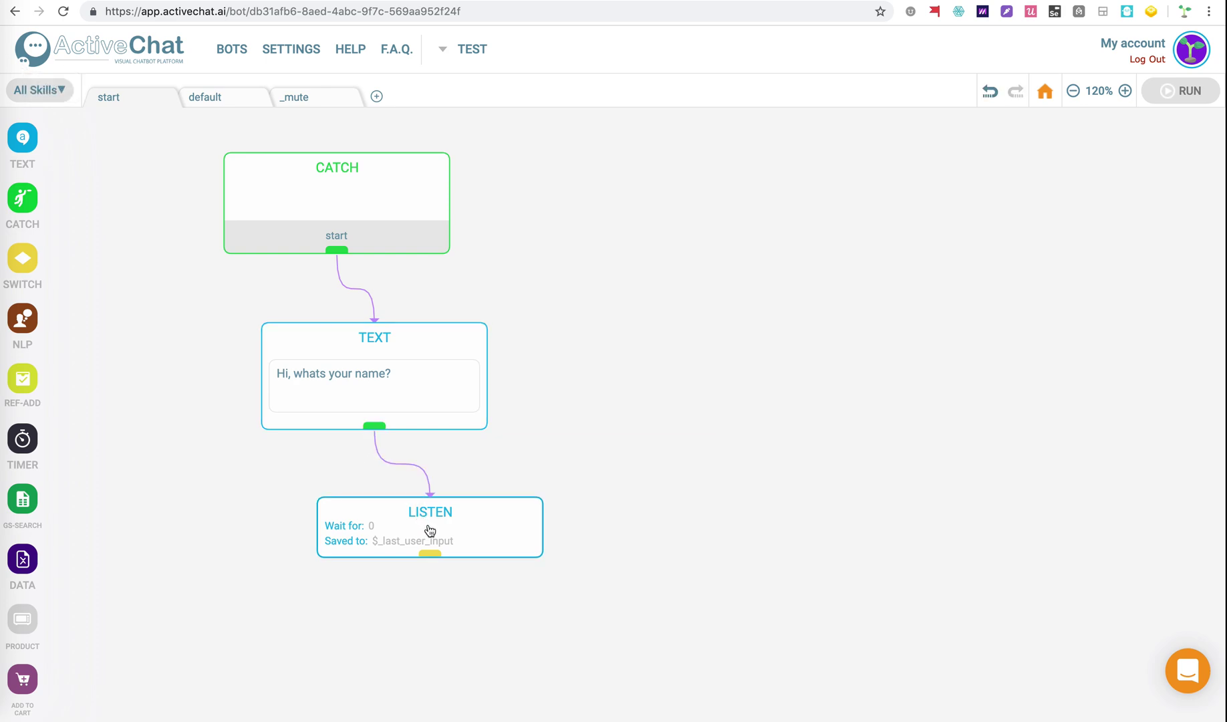
{"action": "left_click", "coordinate": [430, 534]}
{"action": "double_click", "coordinate": [1076, 220]}
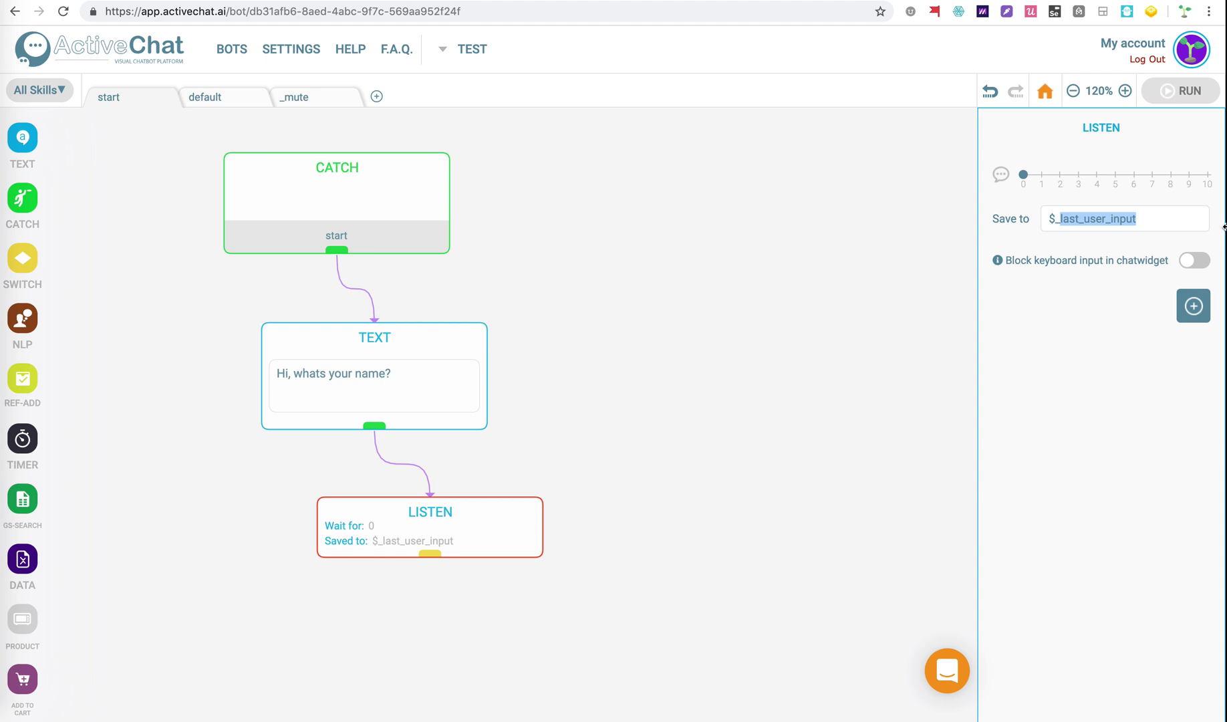
{"action": "type", "text": "_first"}
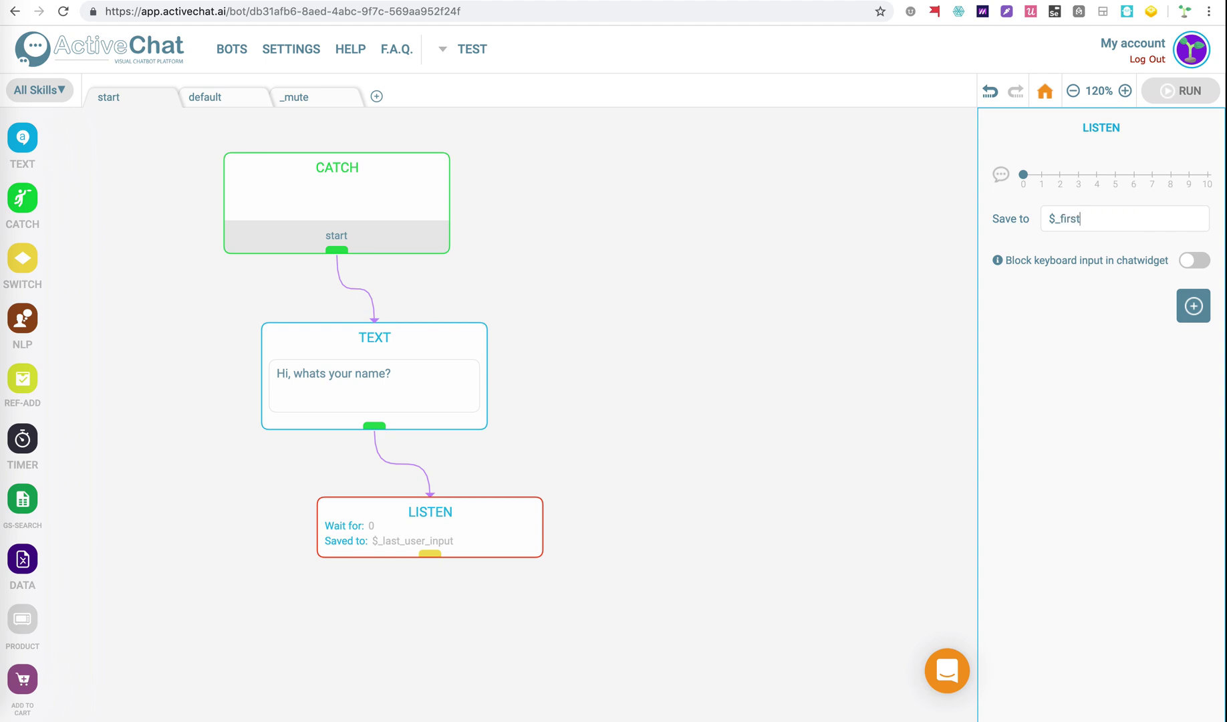
{"action": "type", "text": "_name"}
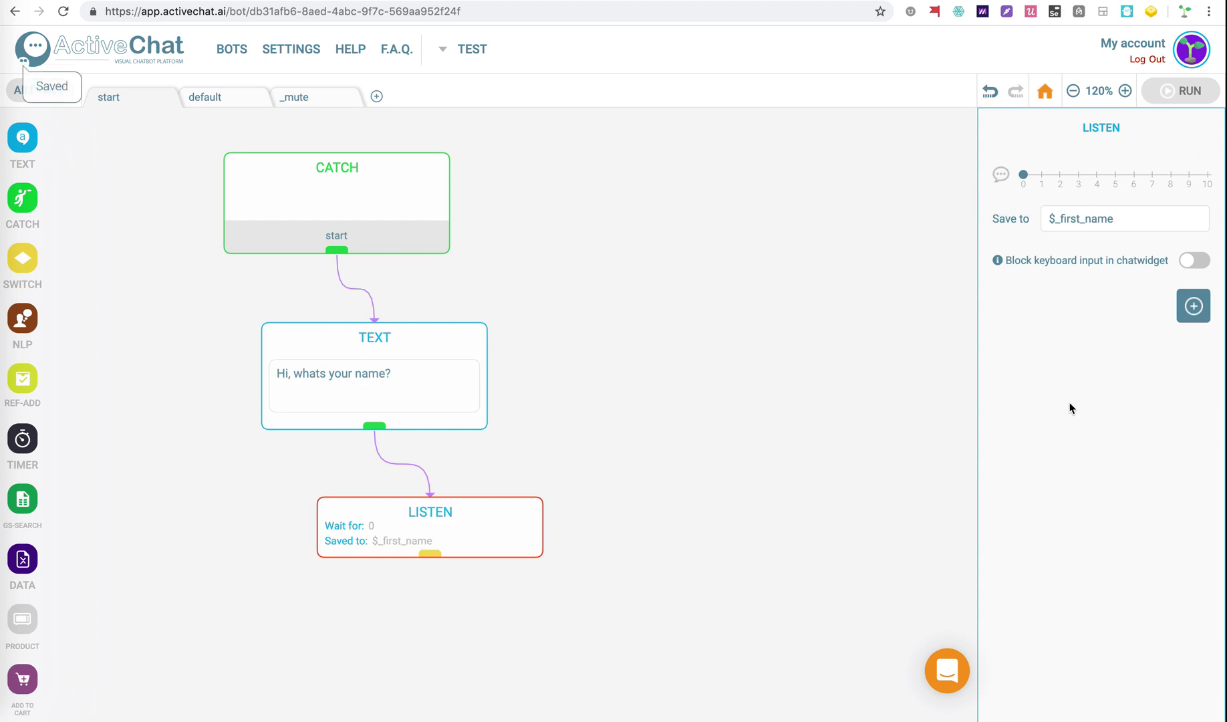
{"action": "left_click", "coordinate": [812, 302]}
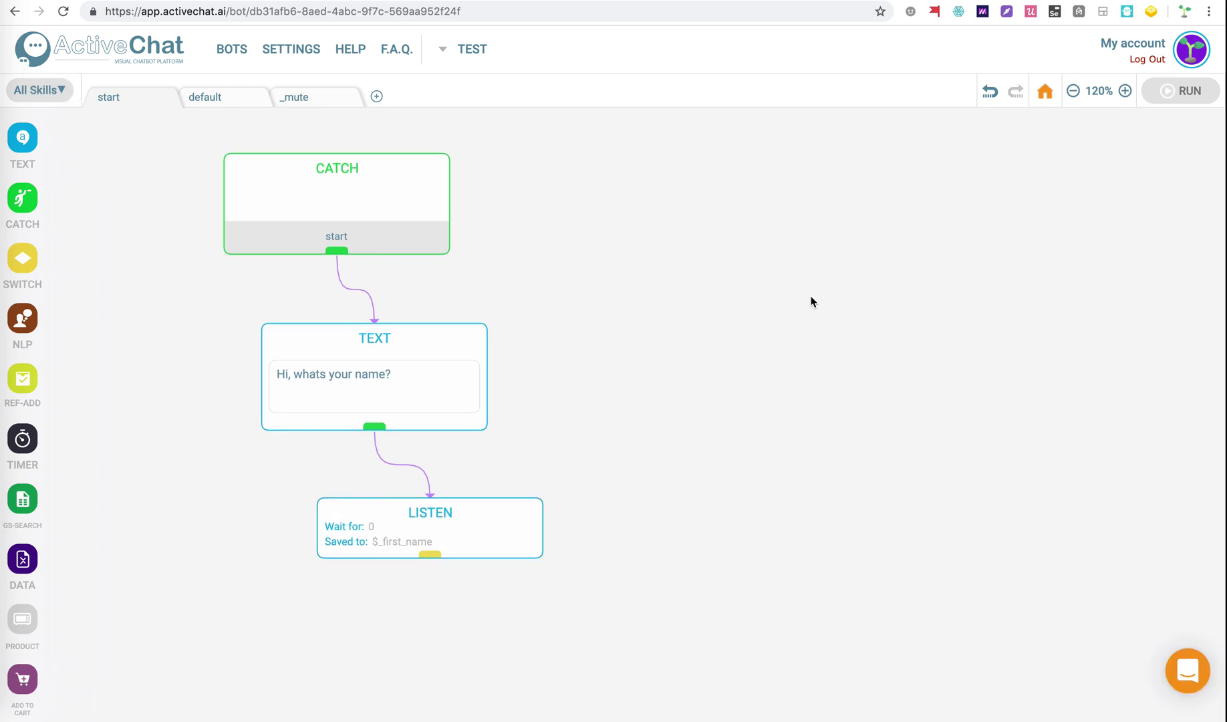
- Connect a new IMAGE step after the LISTEN step and copy the Hyperise image link
{"action": "mouse_move", "coordinate": [41, 155]}
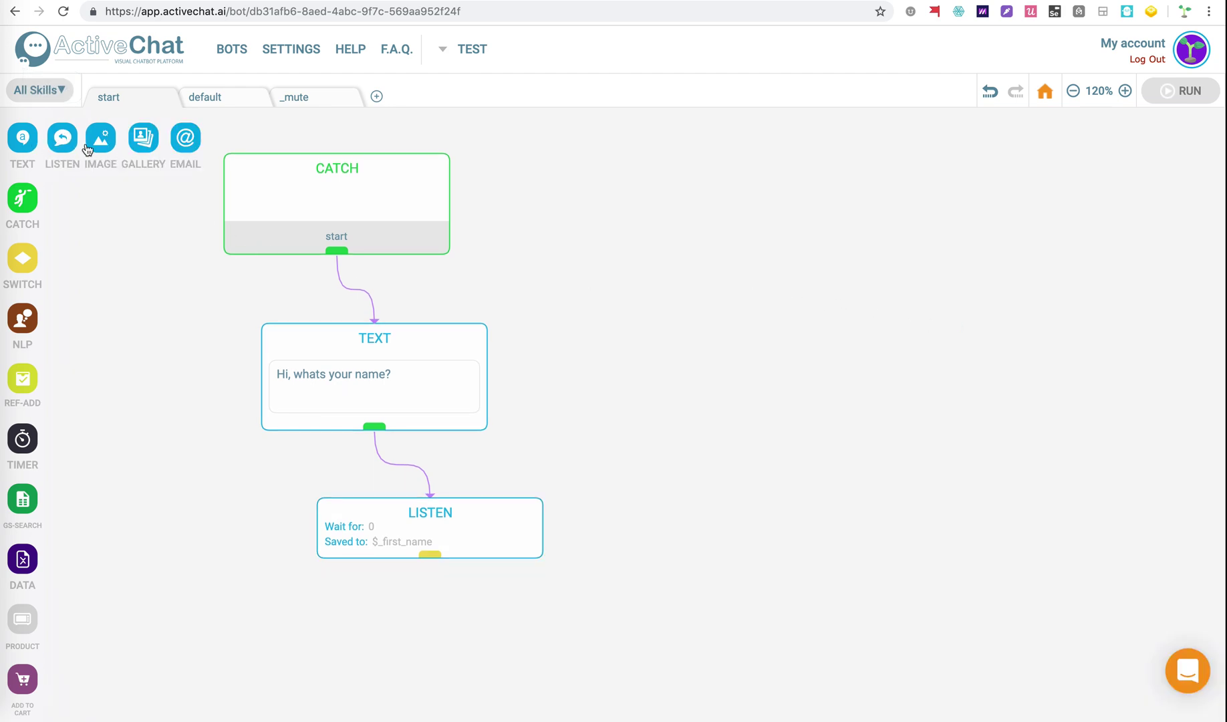
{"action": "left_click_drag", "start_coordinate": [100, 143], "coordinate": [610, 450]}
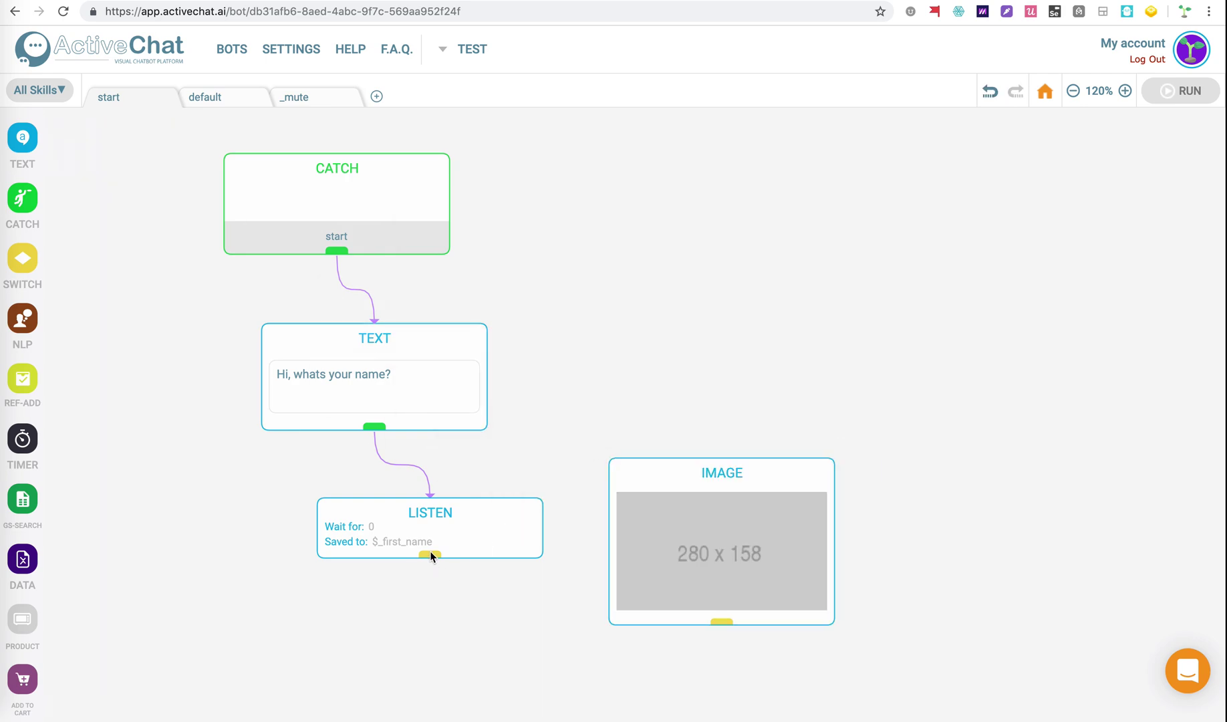
{"action": "left_click_drag", "start_coordinate": [430, 552], "coordinate": [702, 378]}
{"action": "left_click", "coordinate": [704, 420]}
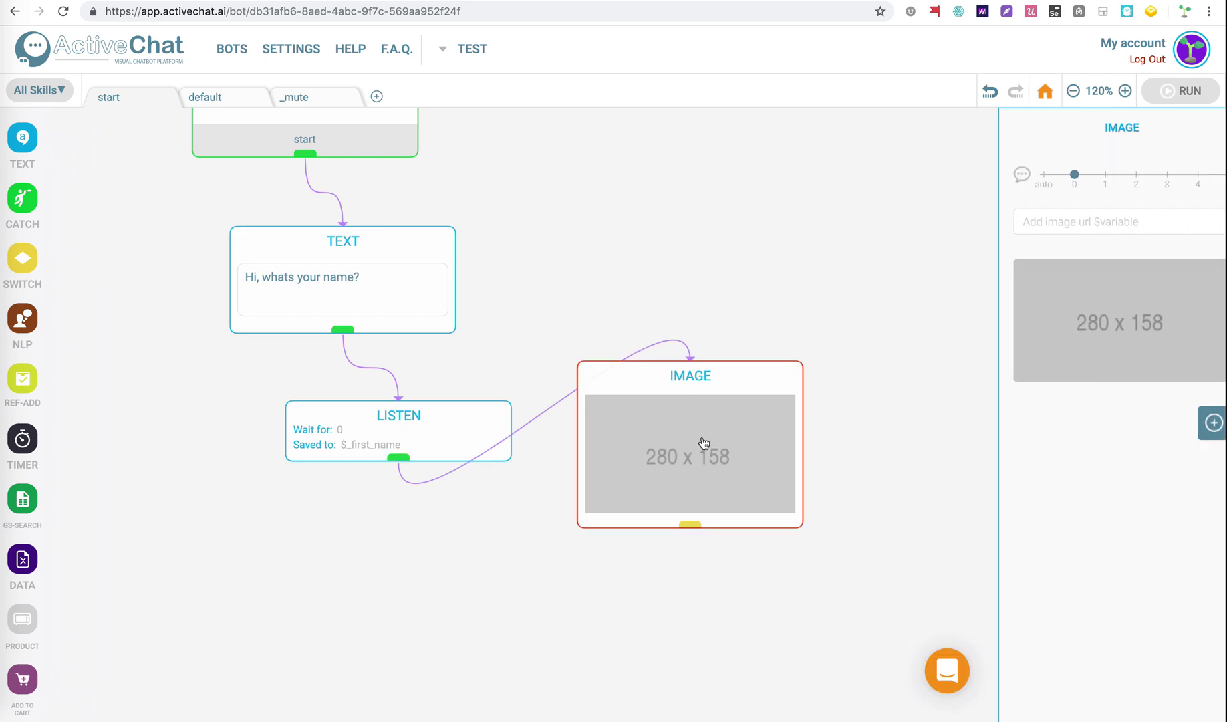
{"action": "key", "text": "ctrl+Tab"}
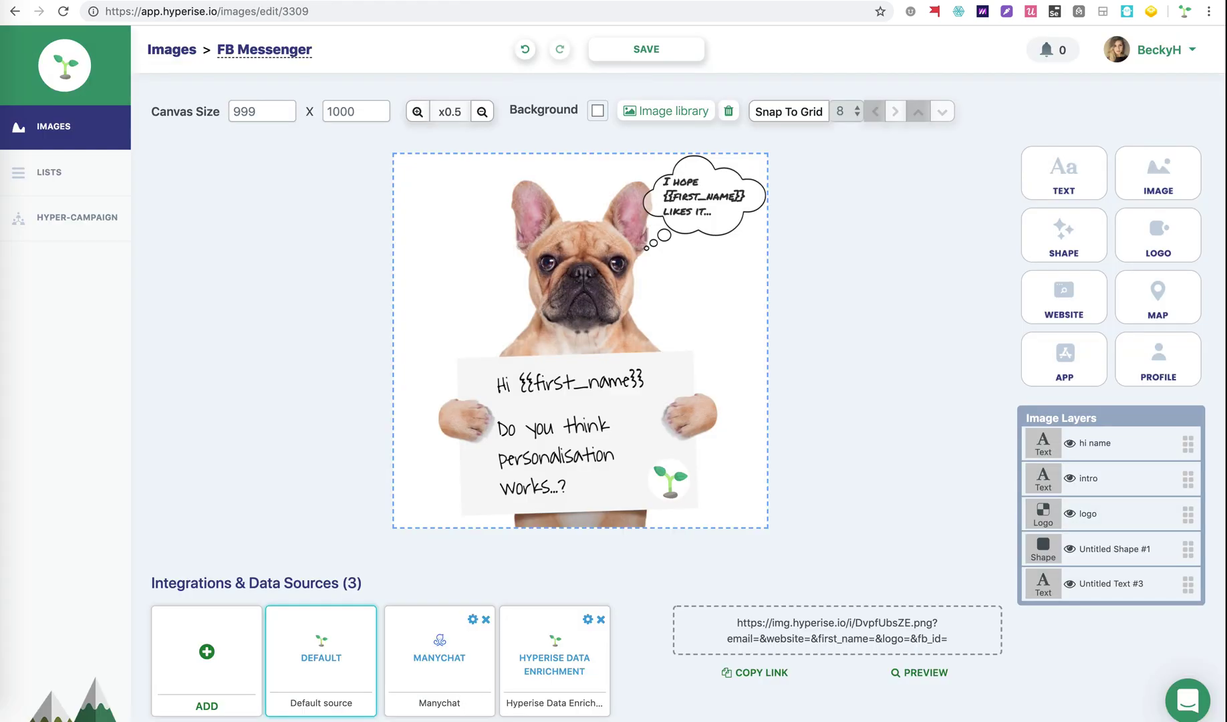
{"action": "left_click", "coordinate": [768, 672]}
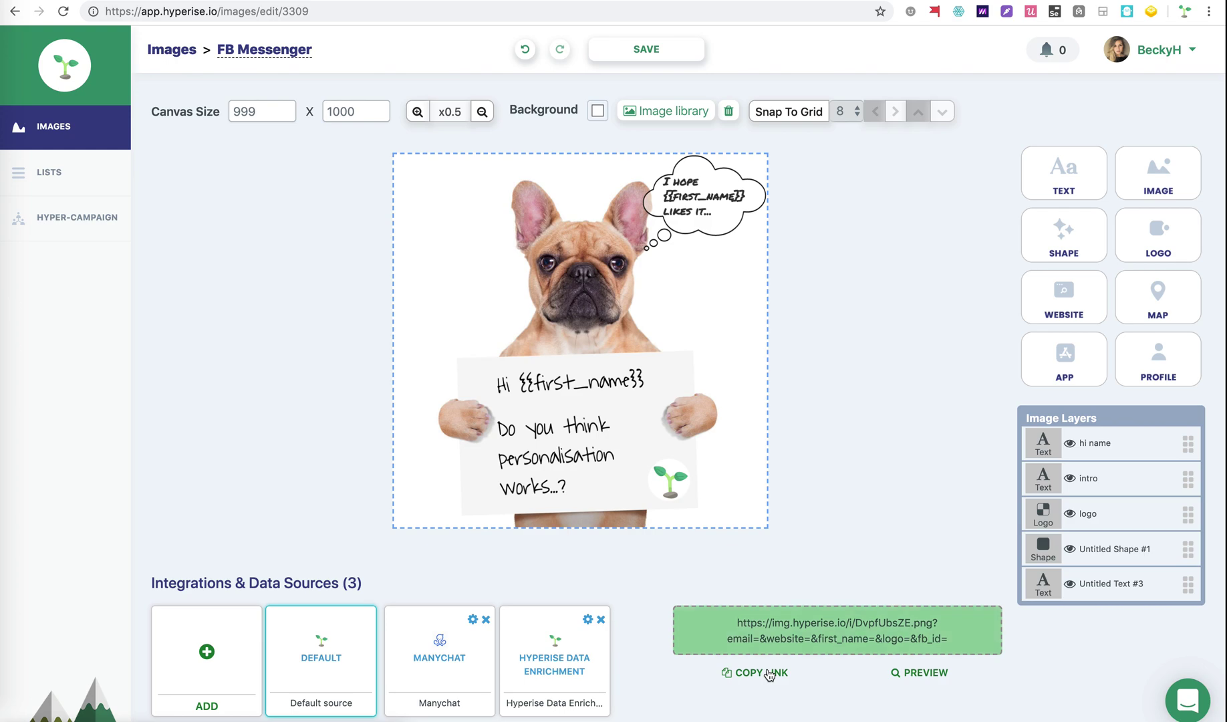
- Paste the Hyperise link into the IMAGE URL, removing the email, website, logo and fb_id parameters
{"action": "key", "text": "ctrl+shift+Tab"}
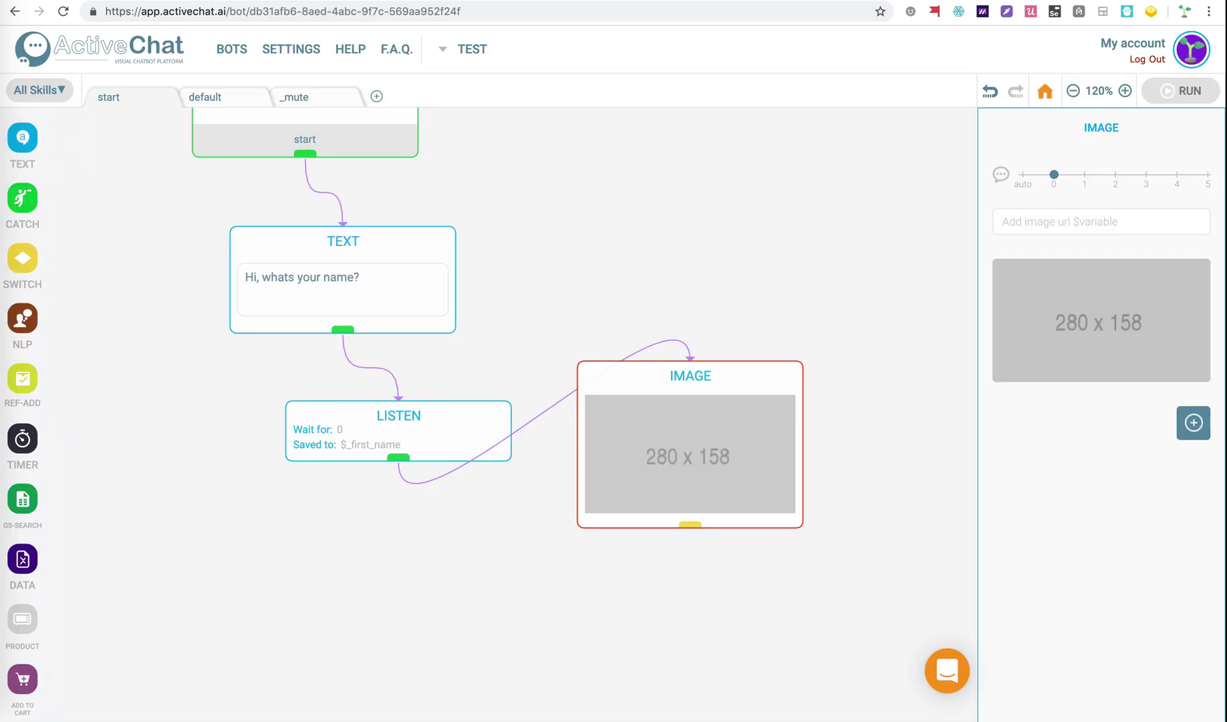
{"action": "left_click", "coordinate": [1036, 222]}
{"action": "key", "text": "ctrl+v"}
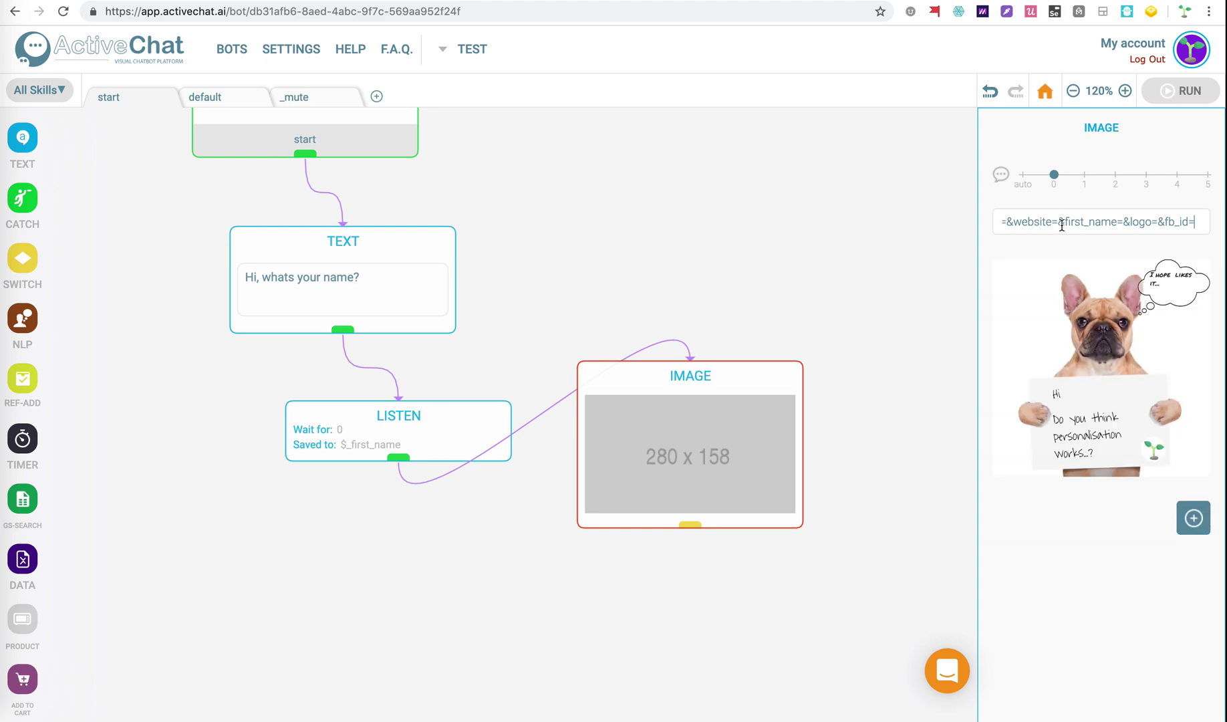
{"action": "scroll", "coordinate": [1046, 215], "scroll_direction": "left", "scroll_amount": 5}
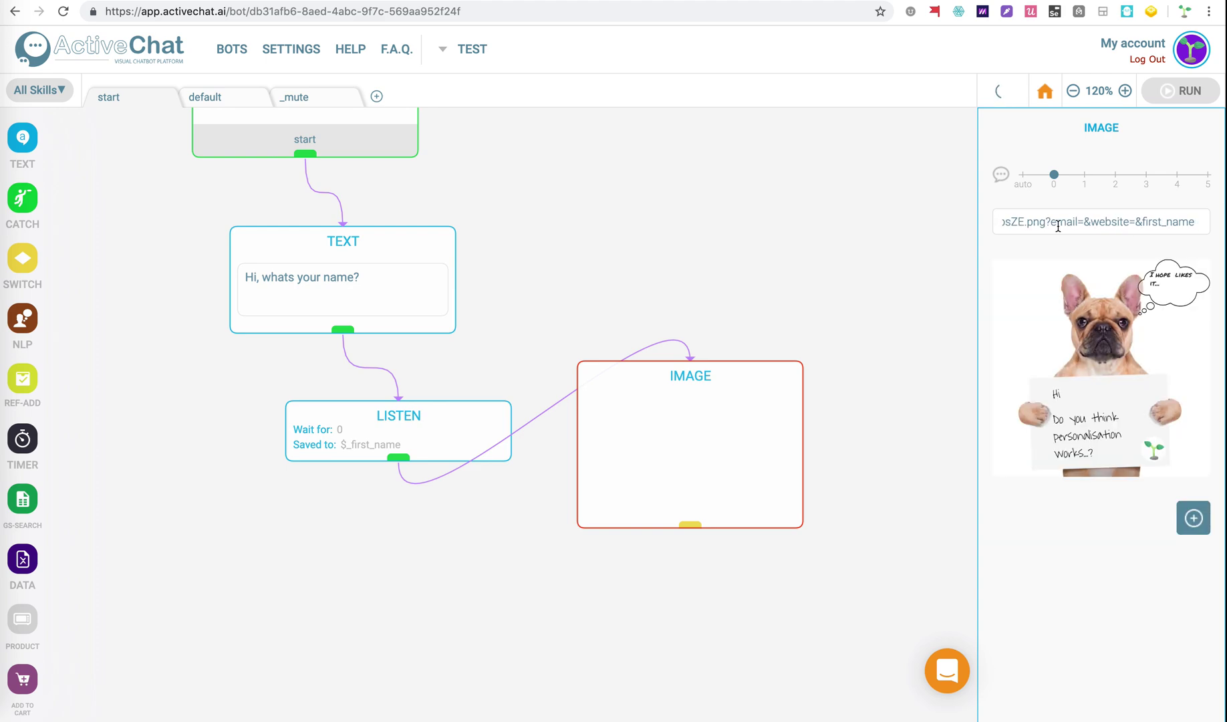
{"action": "left_click_drag", "start_coordinate": [1050, 218], "coordinate": [1143, 218]}
{"action": "key", "text": "BackSpace"}
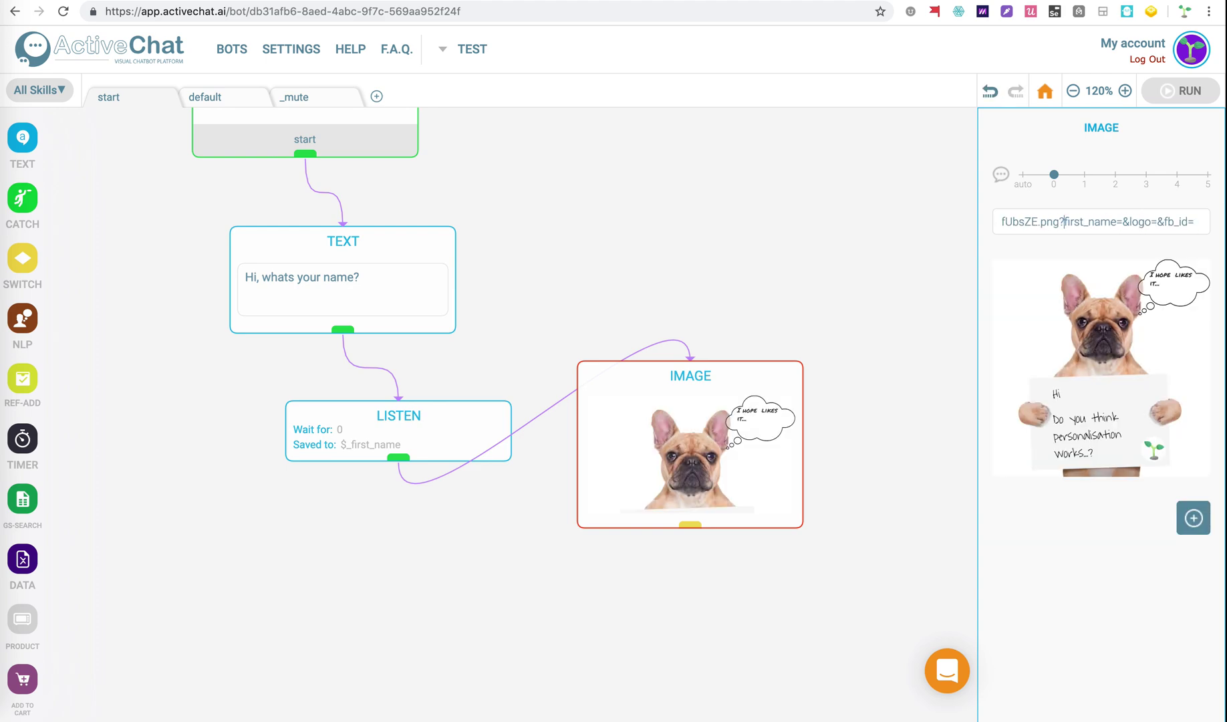
{"action": "left_click", "coordinate": [1123, 221]}
{"action": "key", "text": "shift+End"}
{"action": "key", "text": "BackSpace"}
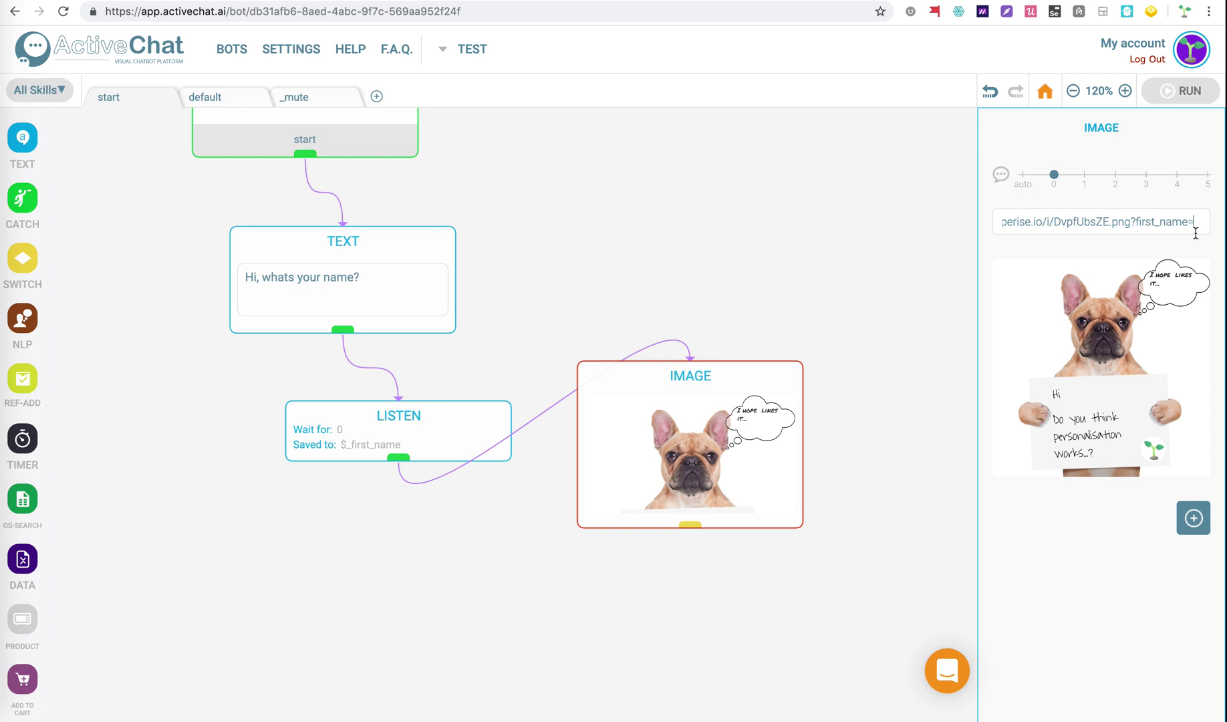
- Start the first_name value with $_f to bring up variable suggestions
{"action": "type", "text": "$-_"}
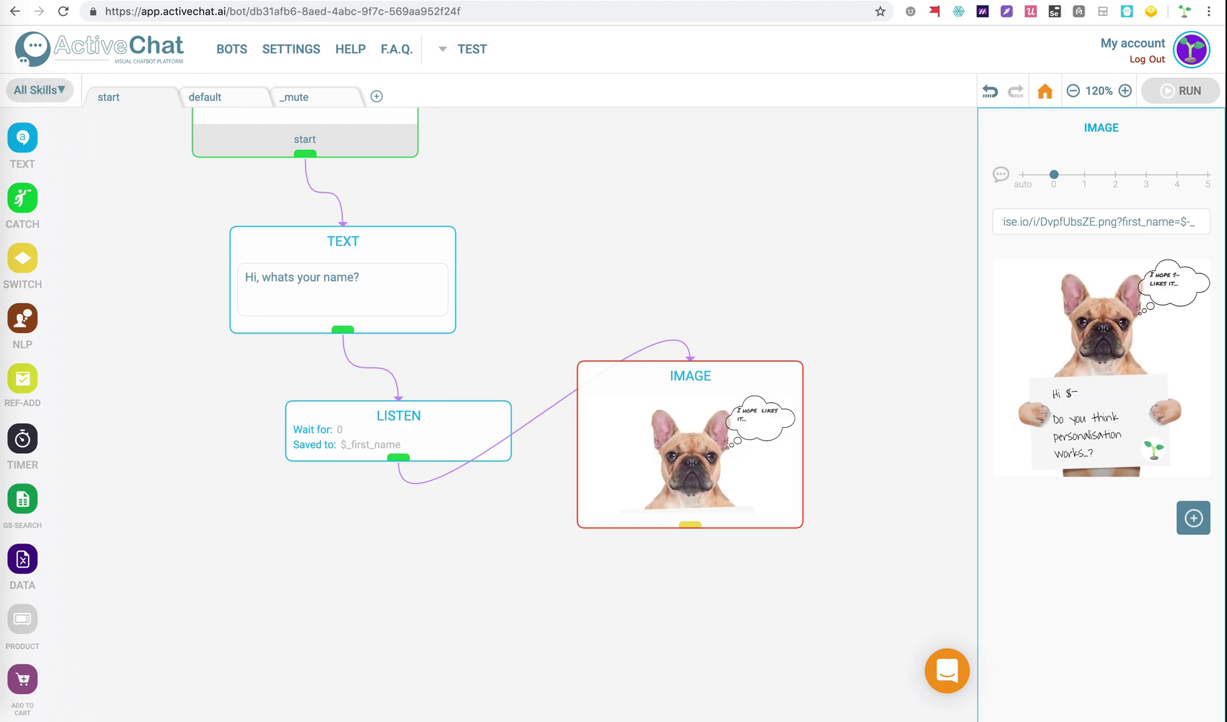
{"action": "key", "text": "BackSpace"}
{"action": "key", "text": "BackSpace"}
{"action": "key", "text": "BackSpace"}
{"action": "key", "text": "BackSpace"}
{"action": "type", "text": "_"}
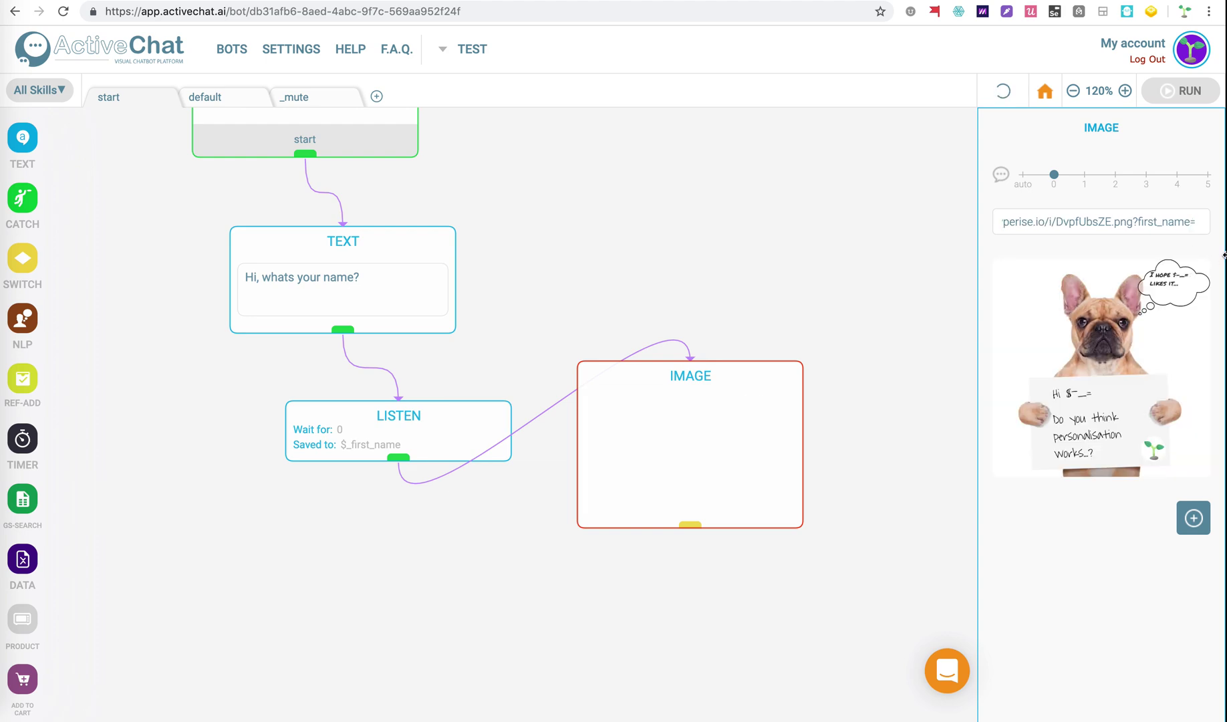
{"action": "key", "text": "BackSpace"}
{"action": "type", "text": "=$"}
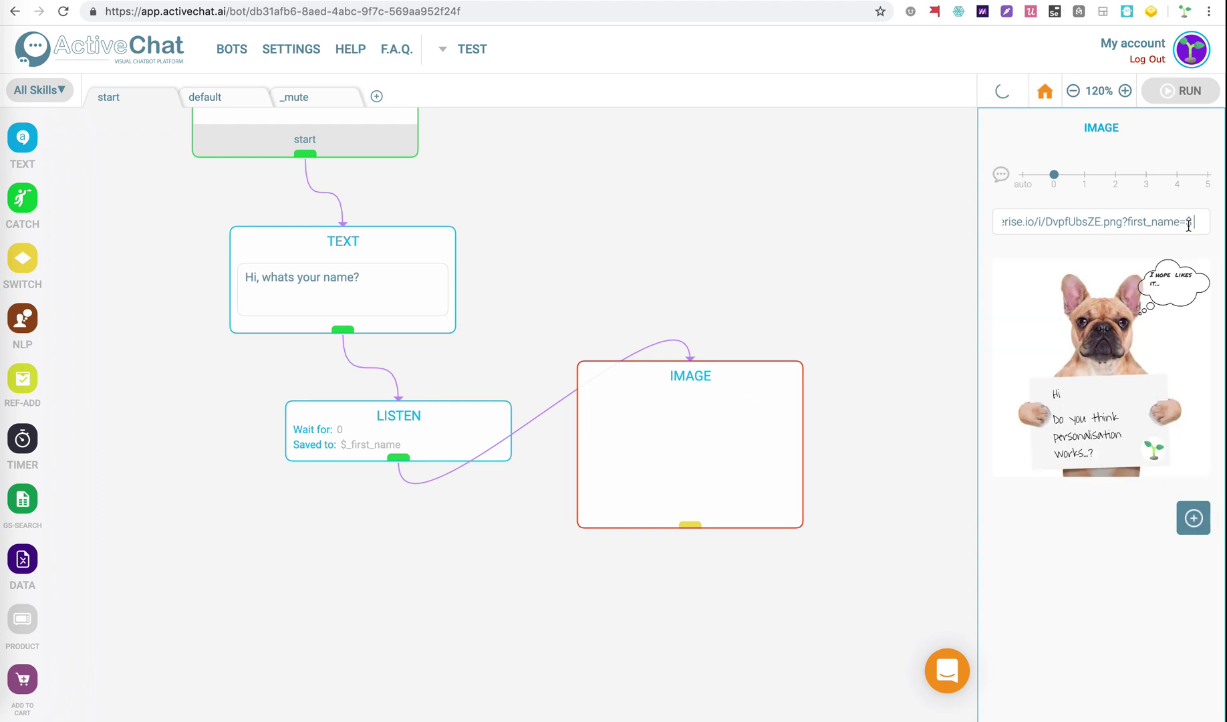
{"action": "type", "text": "_"}
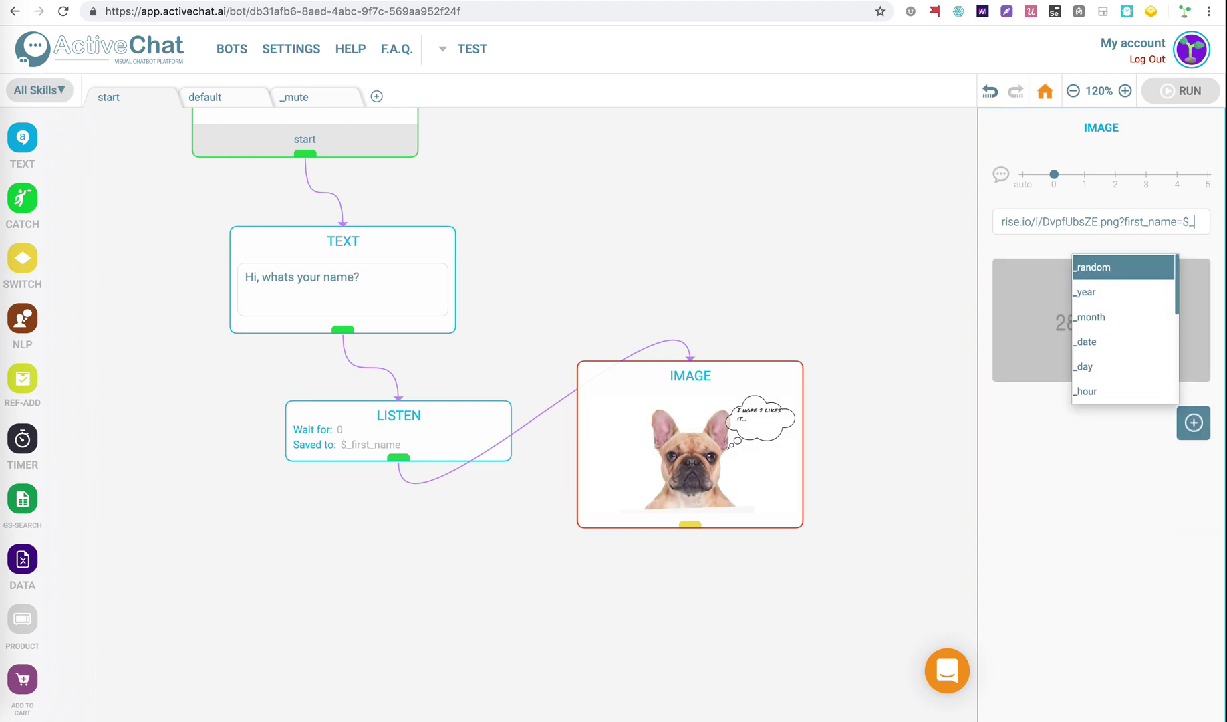
{"action": "type", "text": "f"}
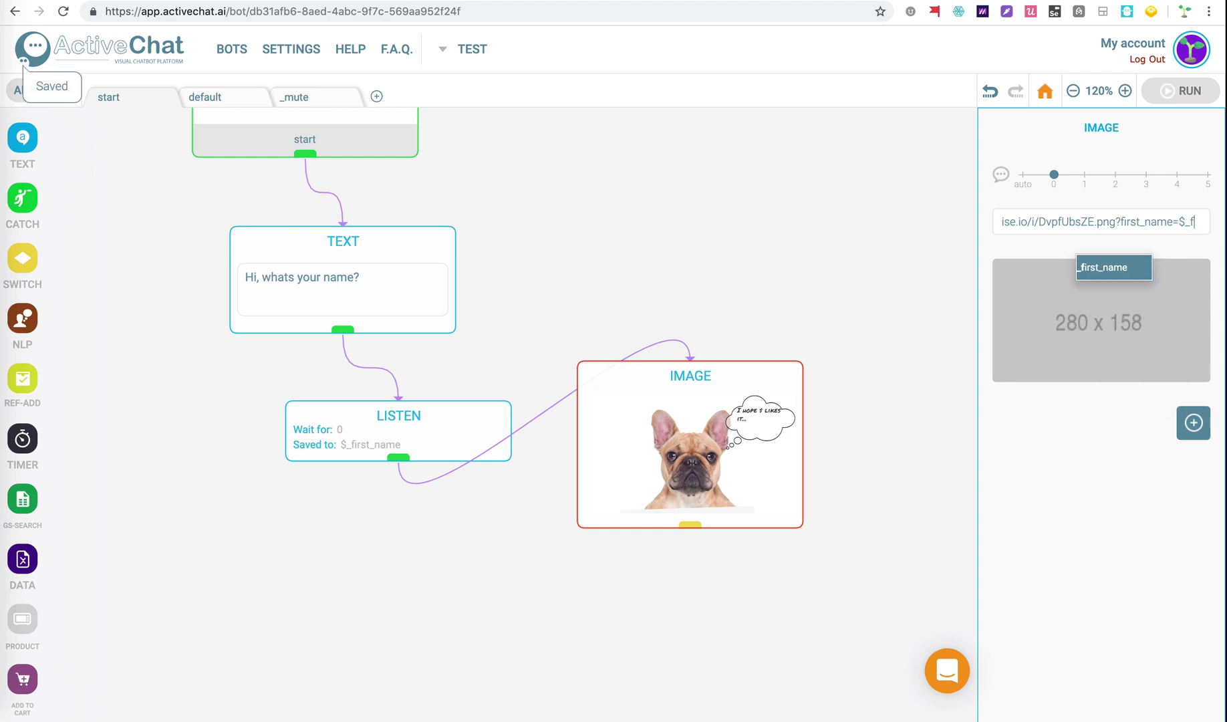
- Insert _first_name so the URL ends in ?first_name=$_first_name with no trailing space
{"action": "left_click", "coordinate": [1121, 271]}
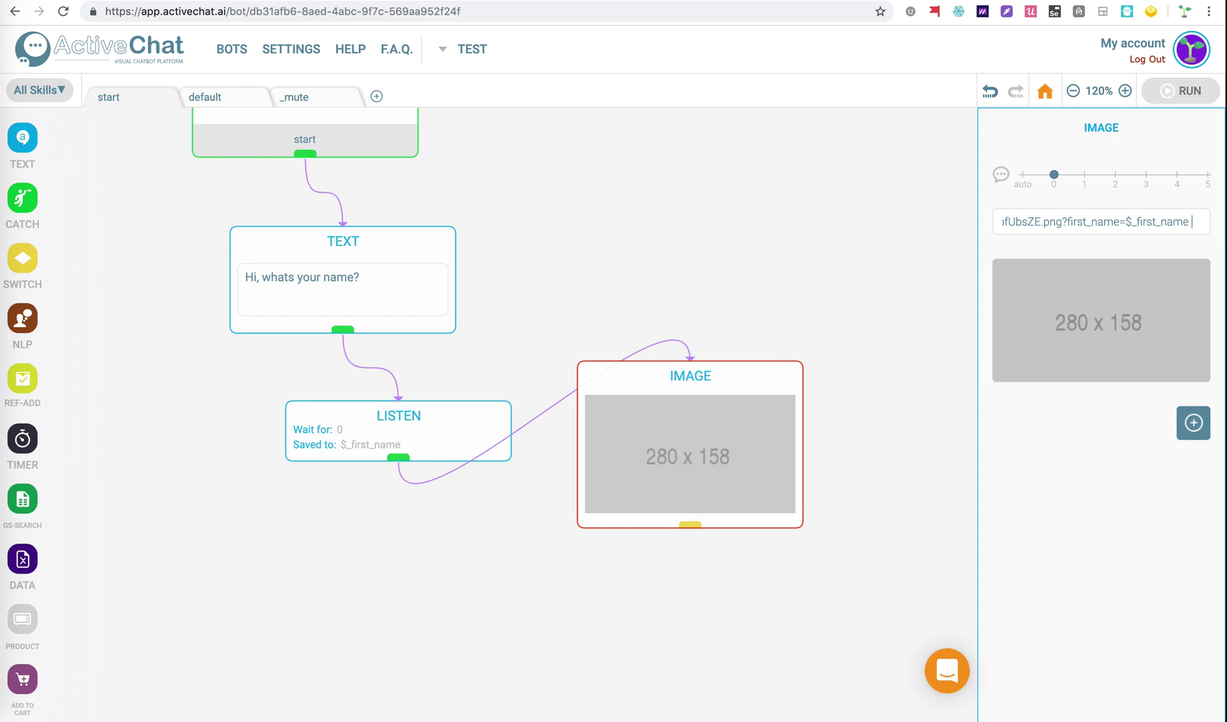
{"action": "key", "text": "BackSpace"}
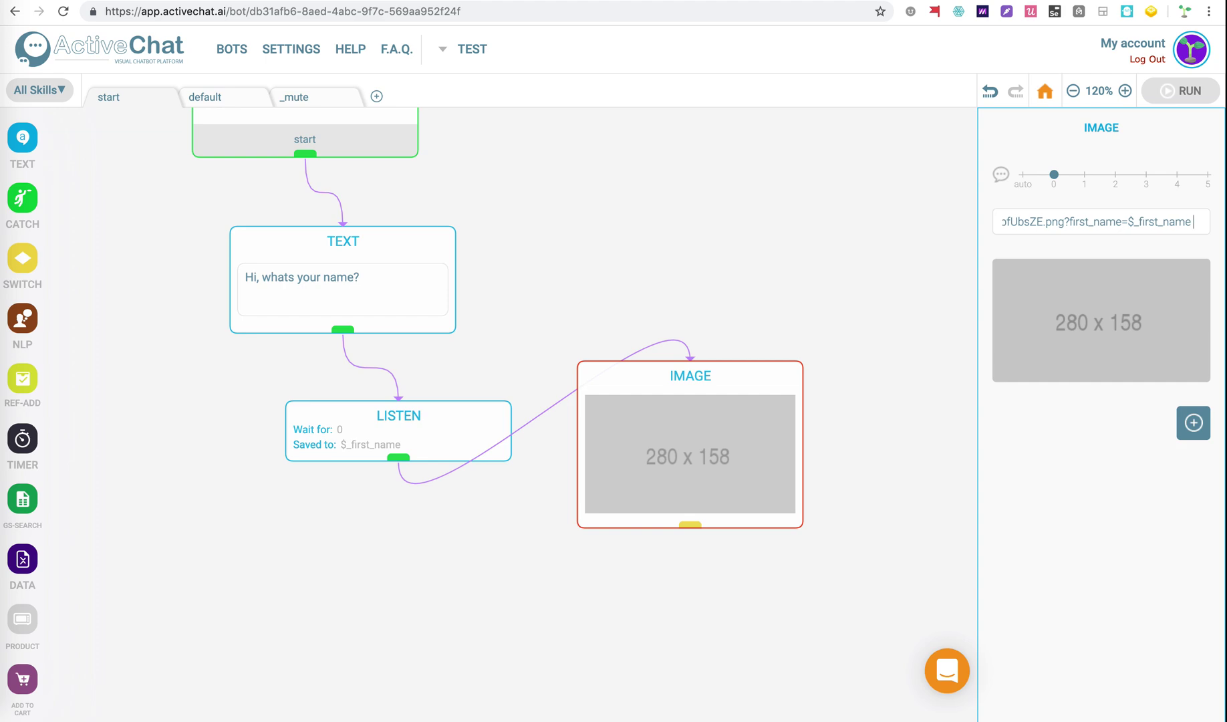
{"action": "key", "text": "BackSpace"}
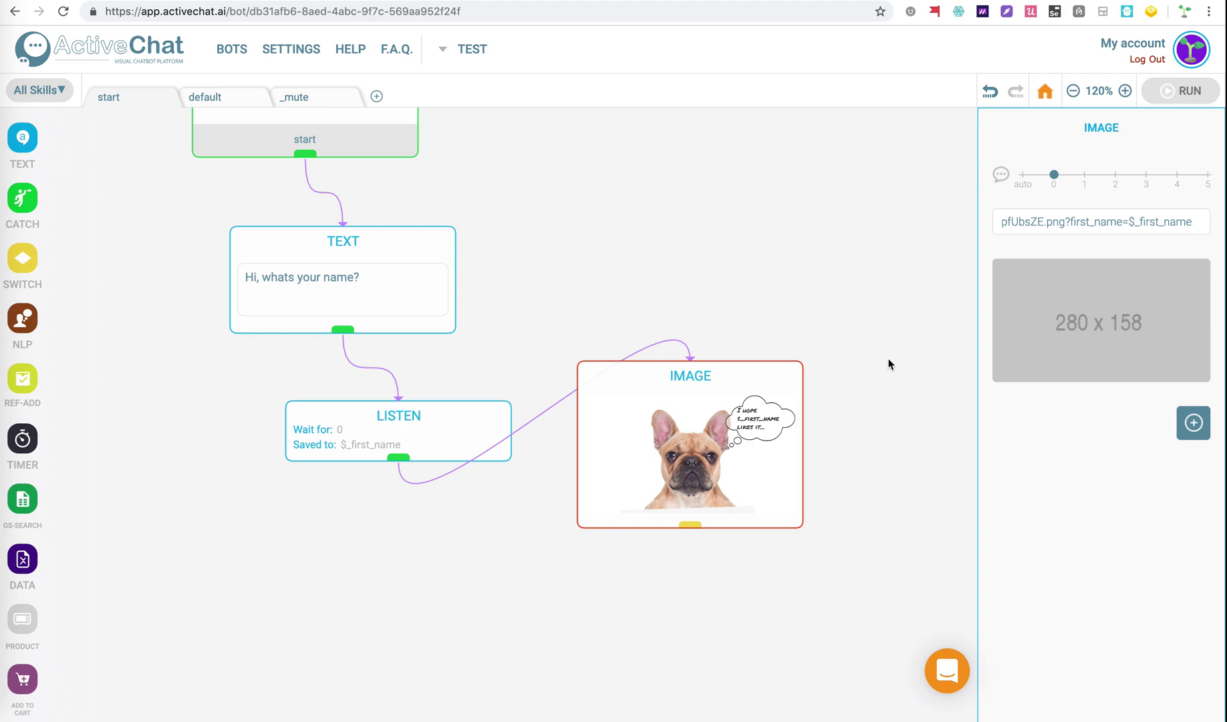
- Save the IMAGE step and move it below the LISTEN block
{"action": "left_click", "coordinate": [1008, 451]}
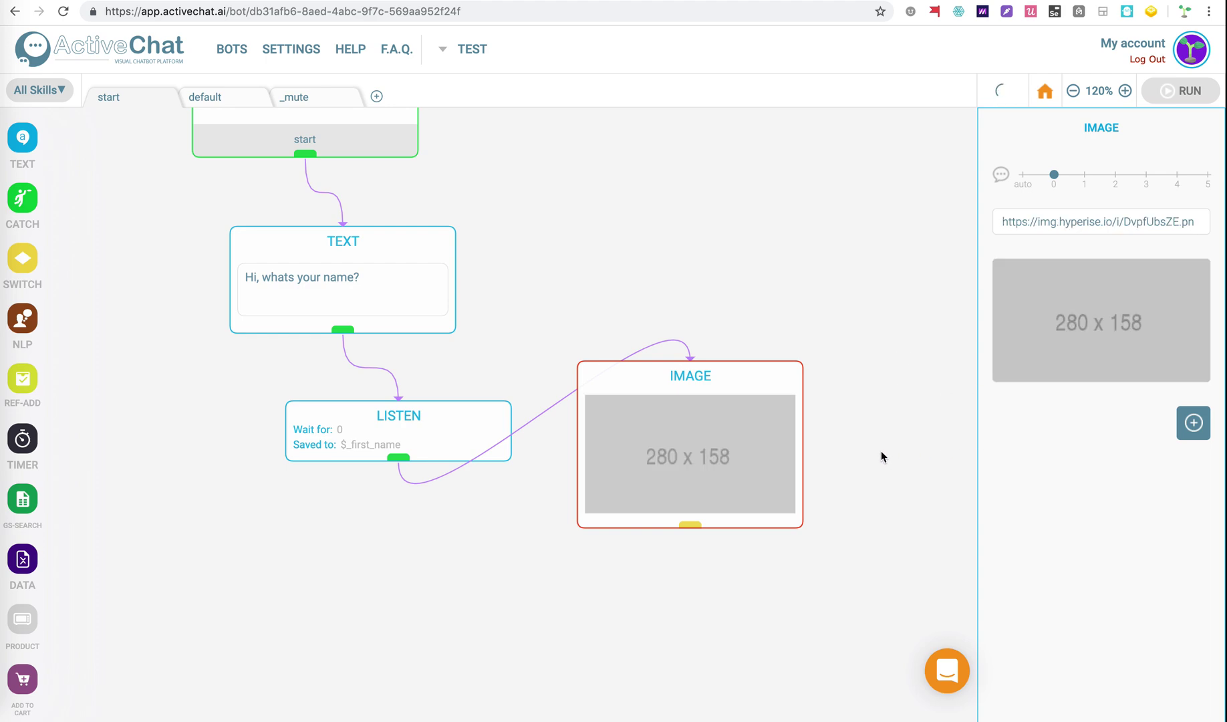
{"action": "left_click_drag", "start_coordinate": [761, 392], "coordinate": [781, 495]}
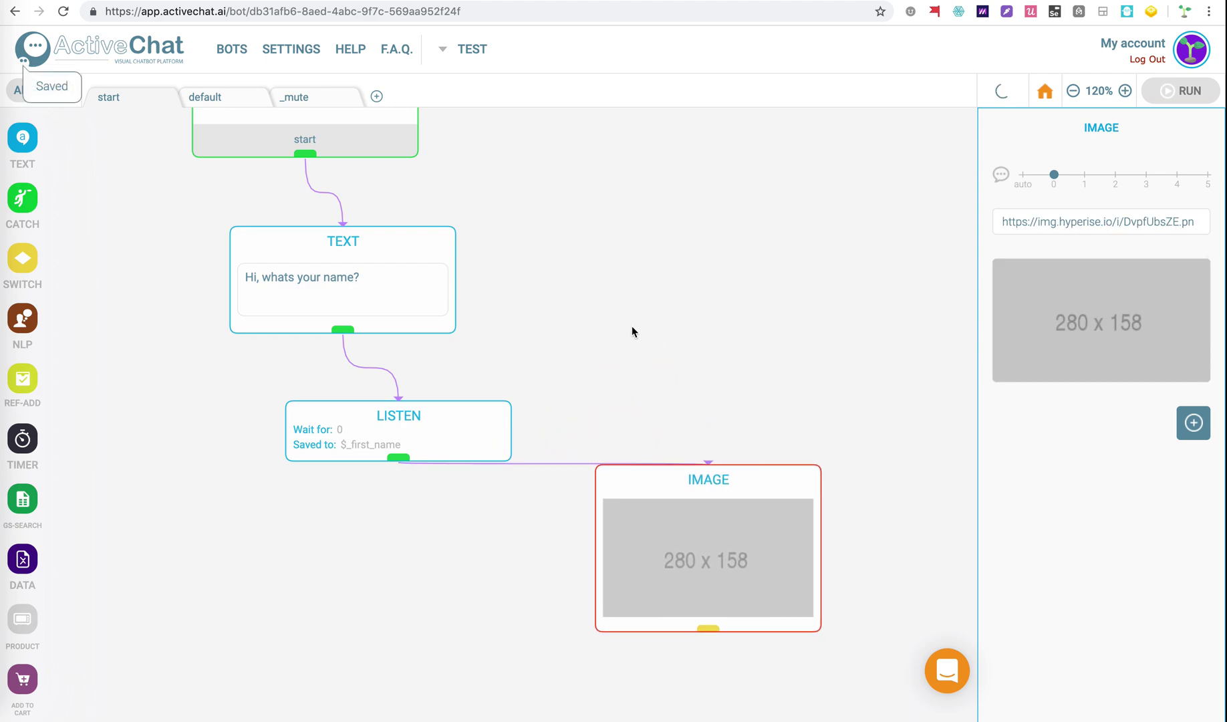
{"action": "scroll", "coordinate": [632, 326], "scroll_direction": "down", "scroll_amount": 2}
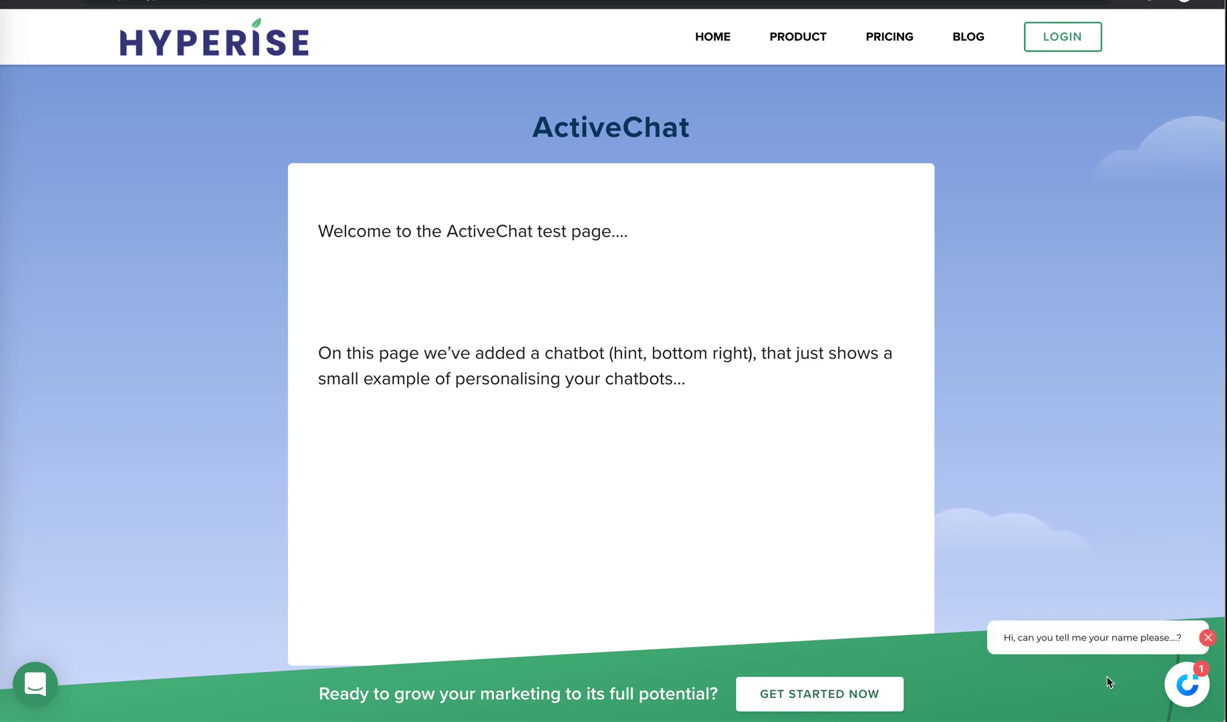
- Open the test page's chatbot, answer with a first name, and accept the coffee offer
{"action": "left_click", "coordinate": [1190, 689]}
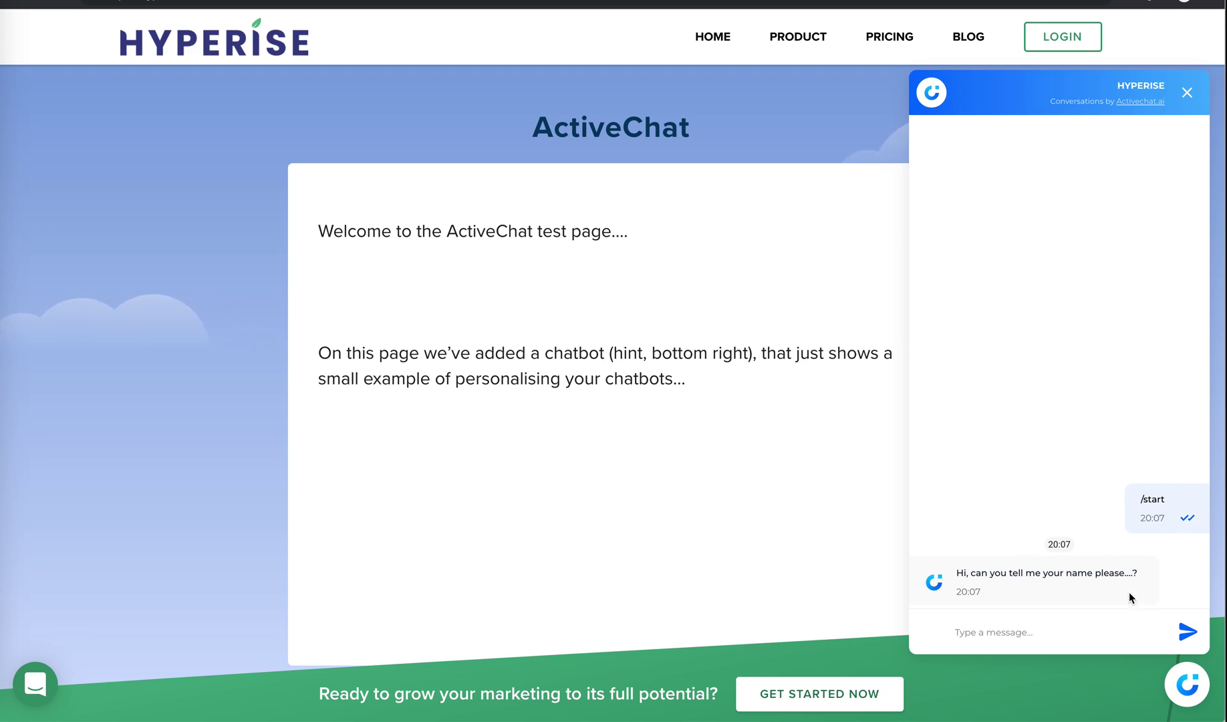
{"action": "left_click", "coordinate": [1023, 628]}
{"action": "type", "text": "Ian"}
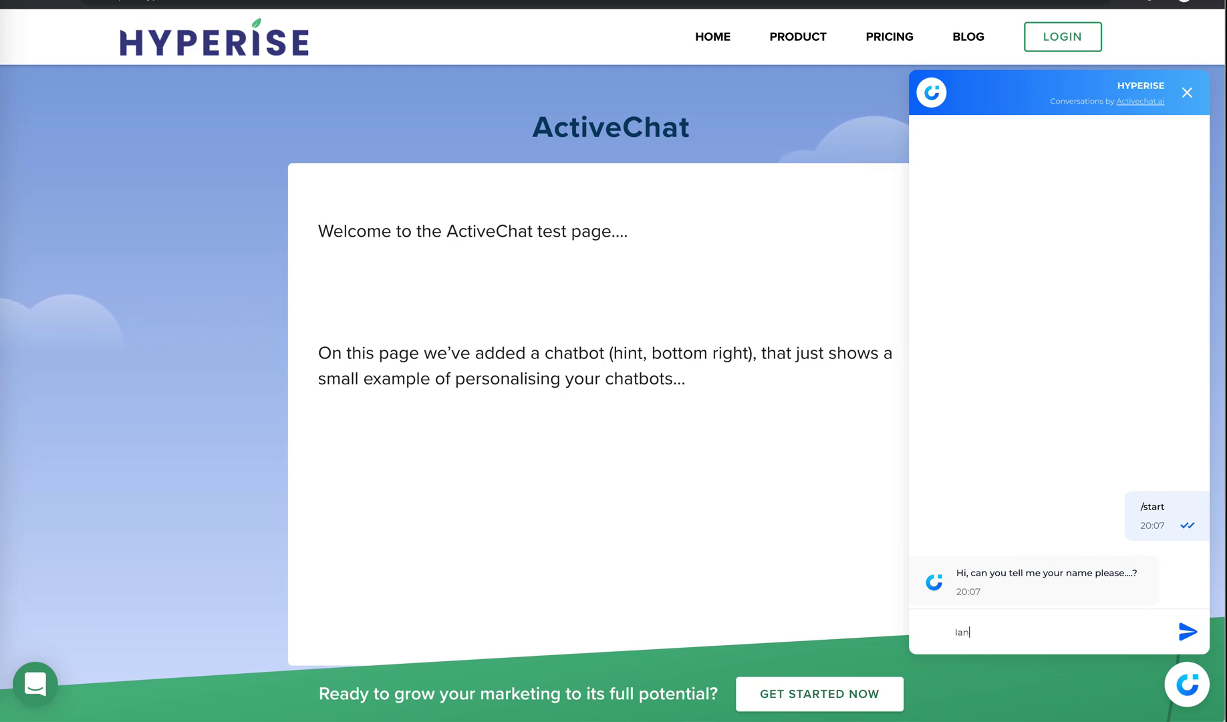
{"action": "key", "text": "Return"}
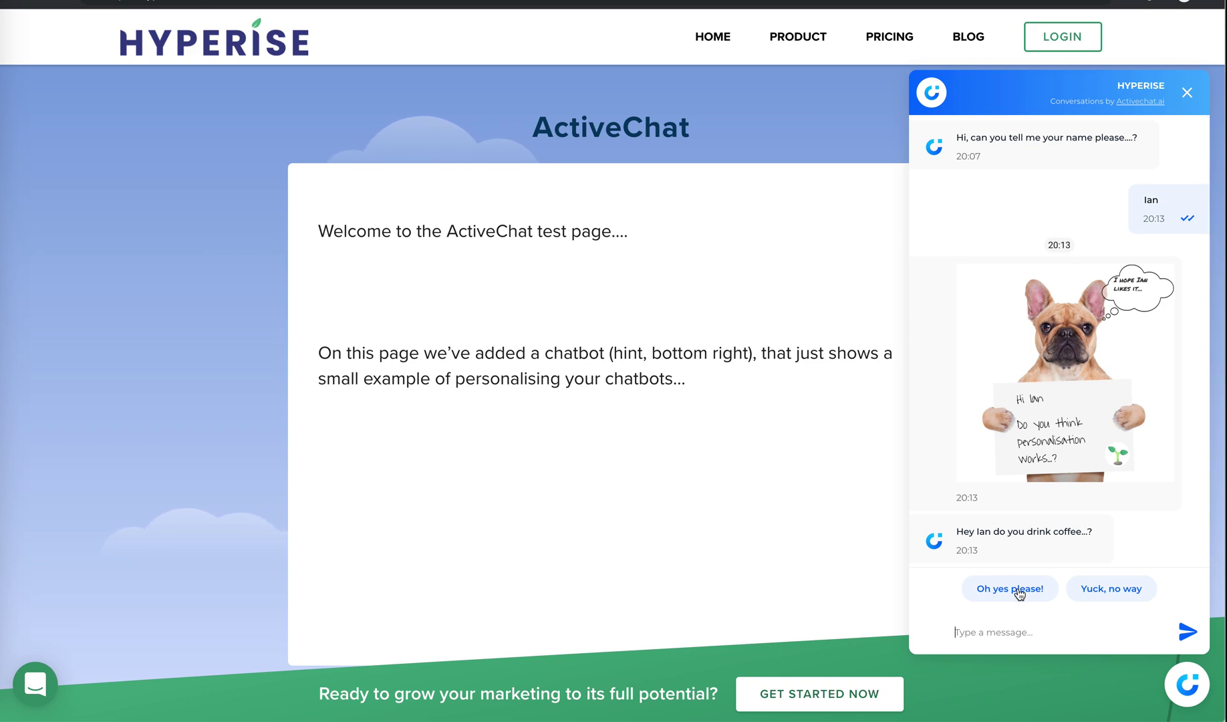
{"action": "left_click", "coordinate": [989, 588]}
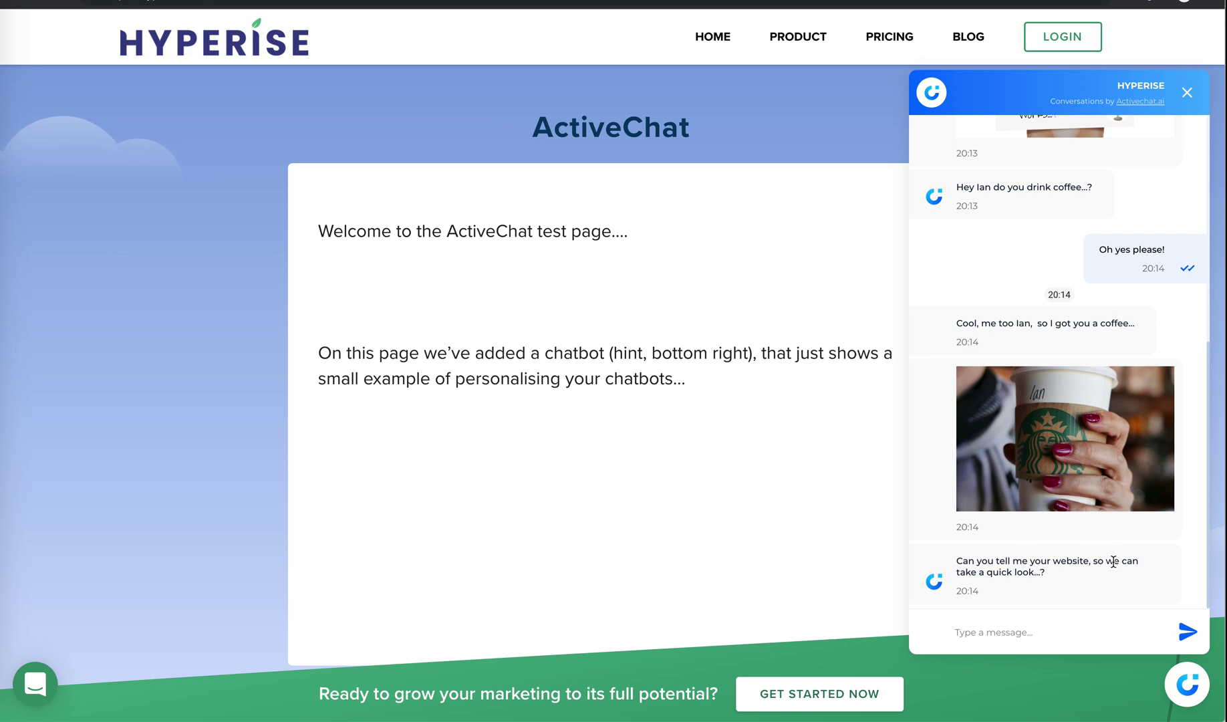
- Answer the chatbot's website question with chatwhale.com
{"action": "left_click", "coordinate": [979, 623]}
{"action": "type", "text": "ch"}
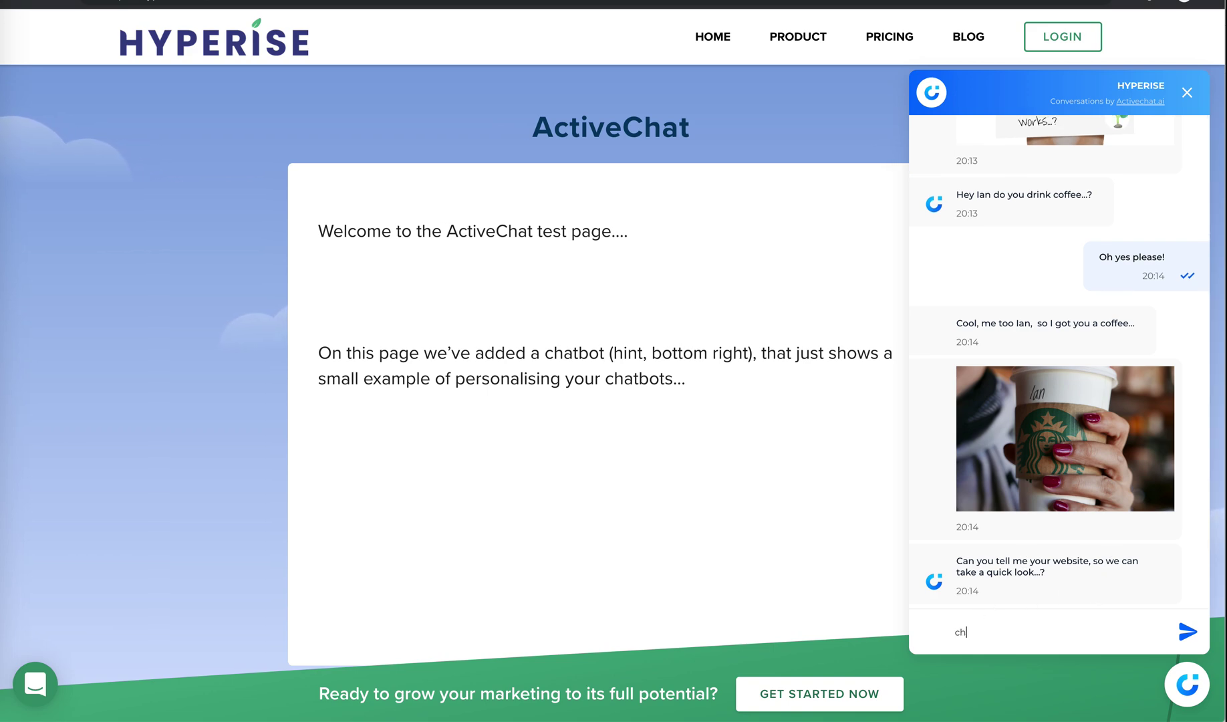
{"action": "type", "text": "atwhat"}
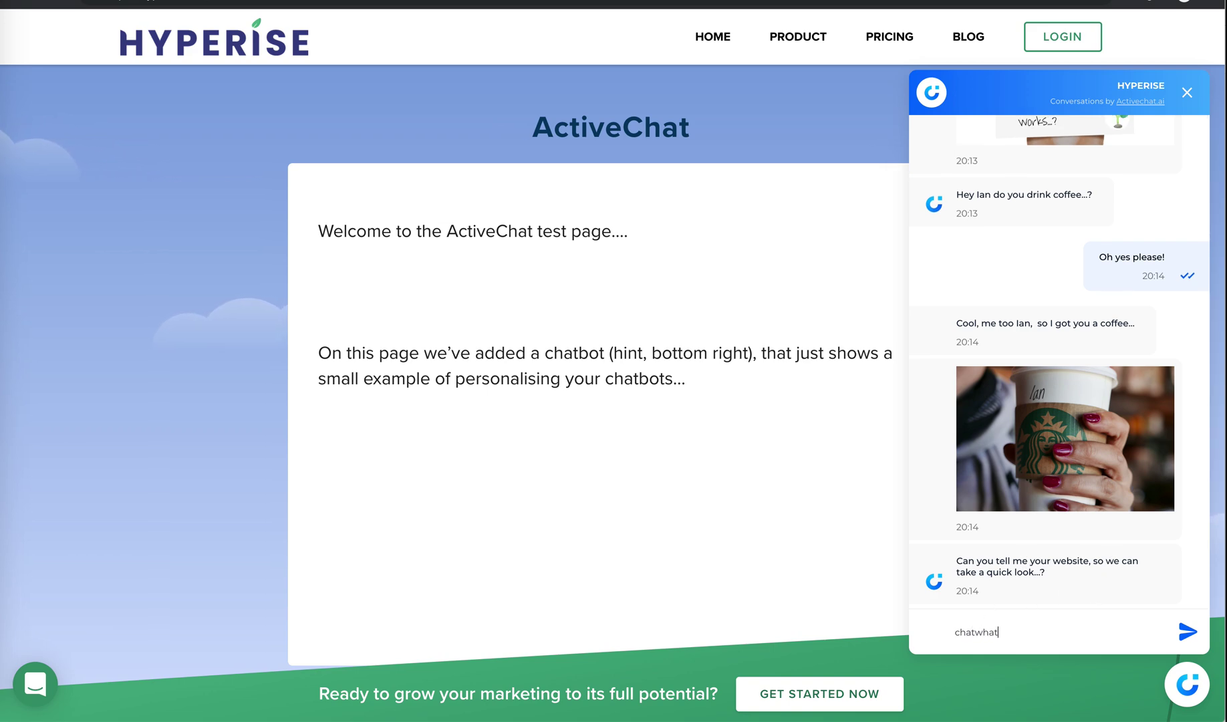
{"action": "type", "text": "e.com"}
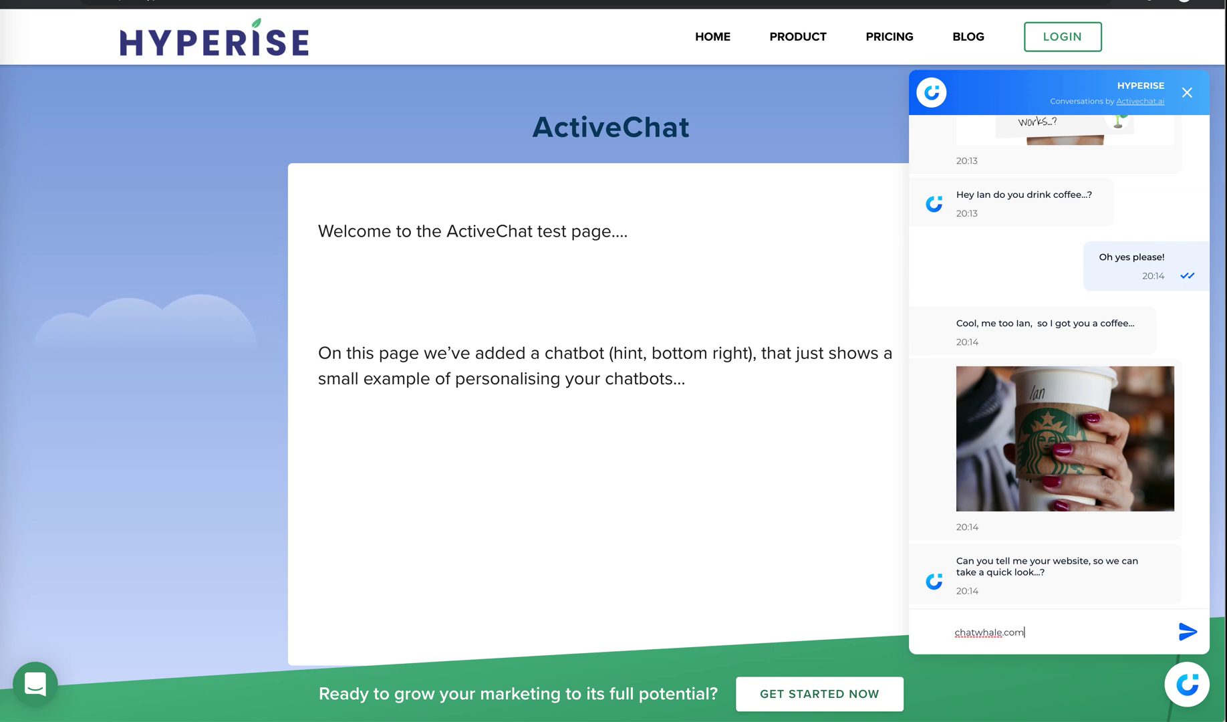
{"action": "key", "text": "Return"}
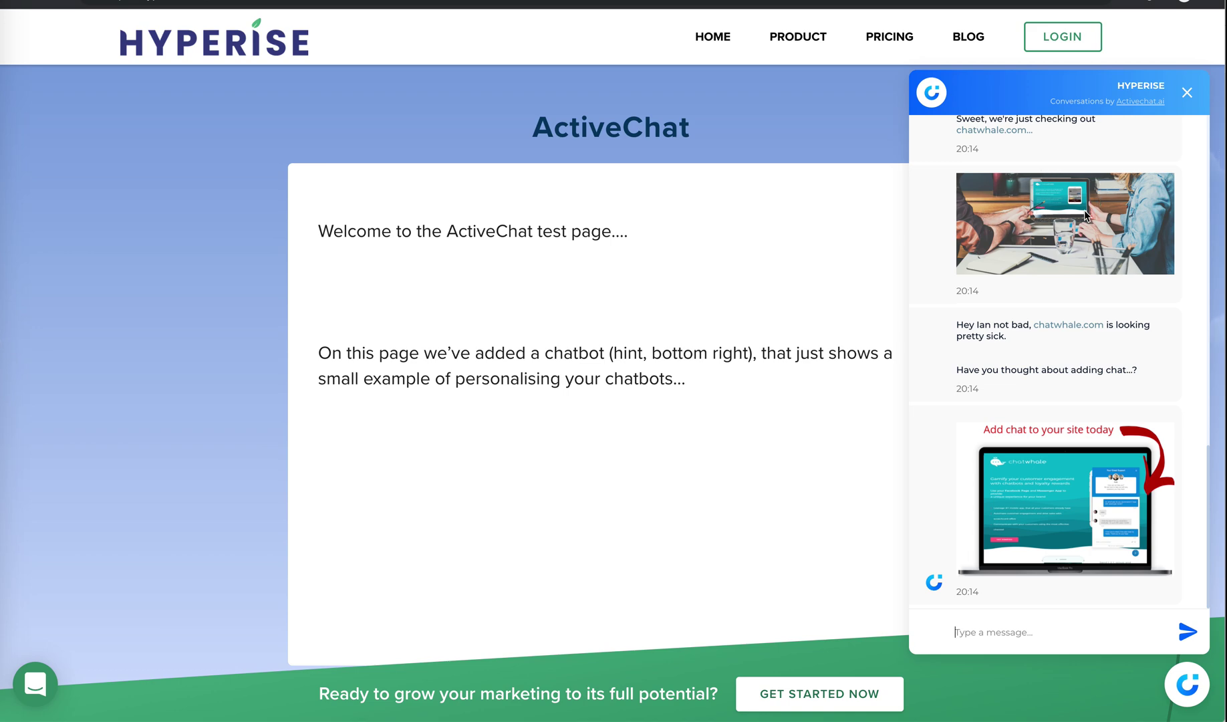
- Scroll through the chatbot's chatwhale.com replies down to the 'Add chat to your site today' image
{"action": "scroll", "coordinate": [1109, 199], "scroll_direction": "up", "scroll_amount": 1}
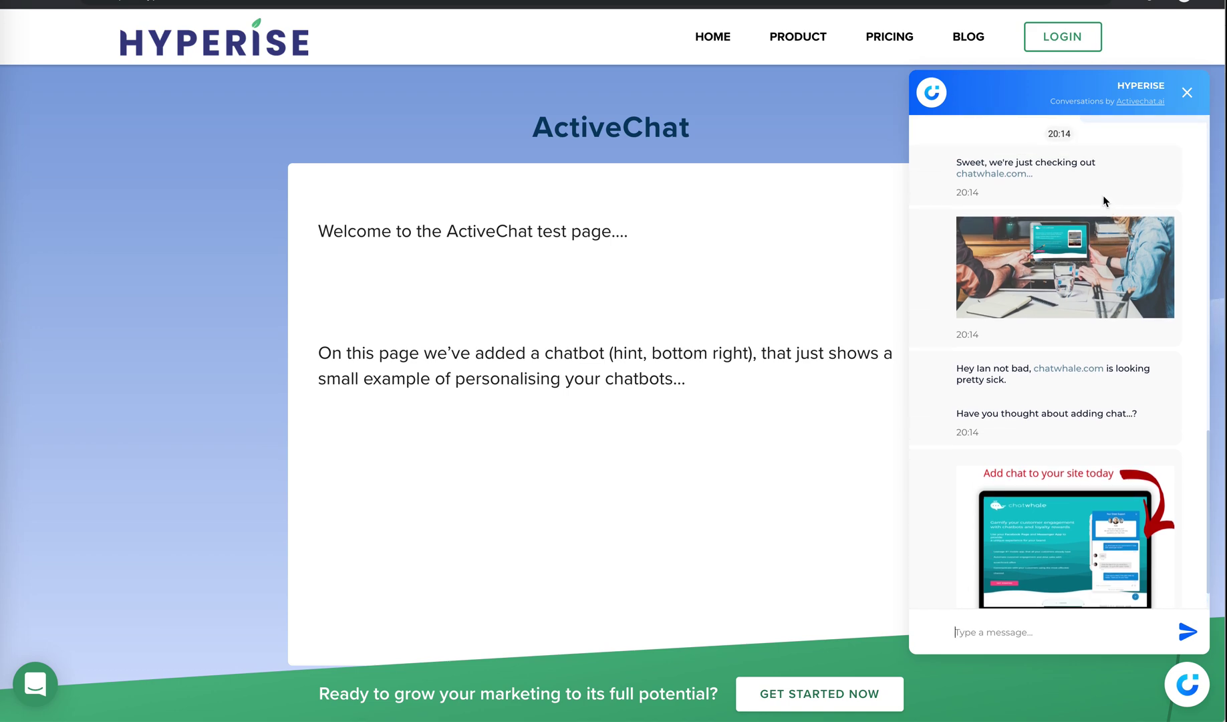
{"action": "scroll", "coordinate": [1066, 332], "scroll_direction": "down", "scroll_amount": 1}
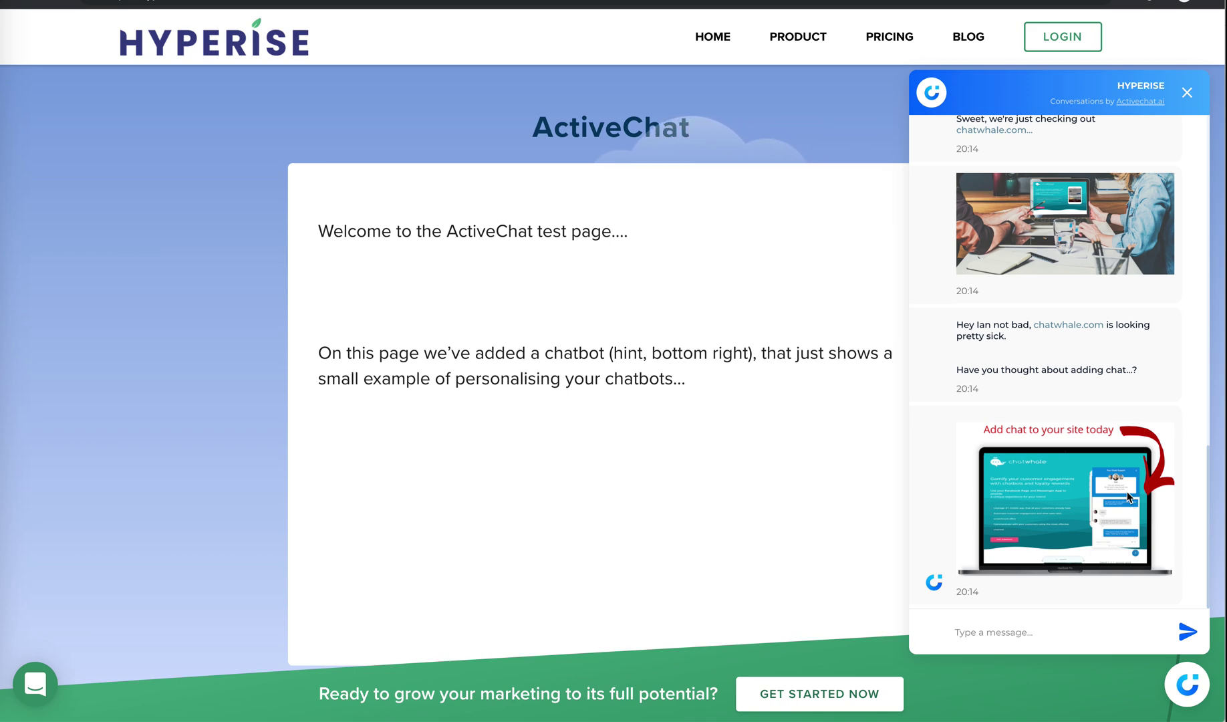
{"action": "scroll", "coordinate": [1127, 490], "scroll_direction": "up", "scroll_amount": 6}
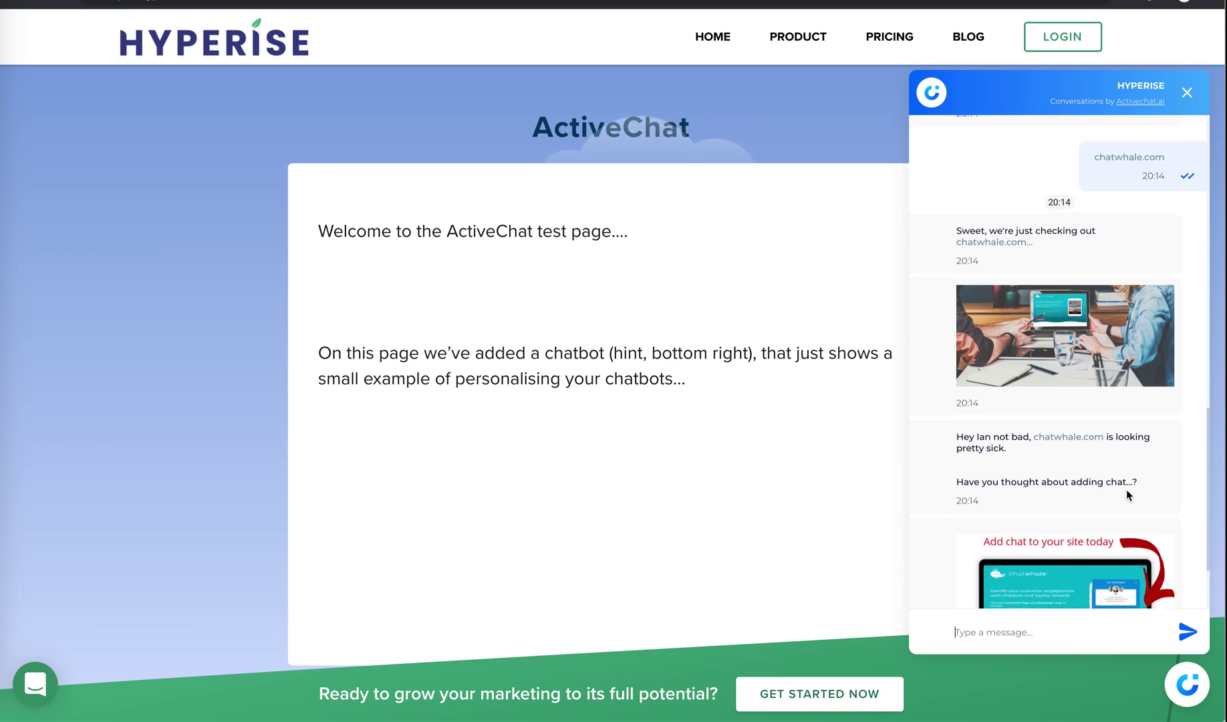
{"action": "scroll", "coordinate": [1126, 494], "scroll_direction": "up", "scroll_amount": 8}
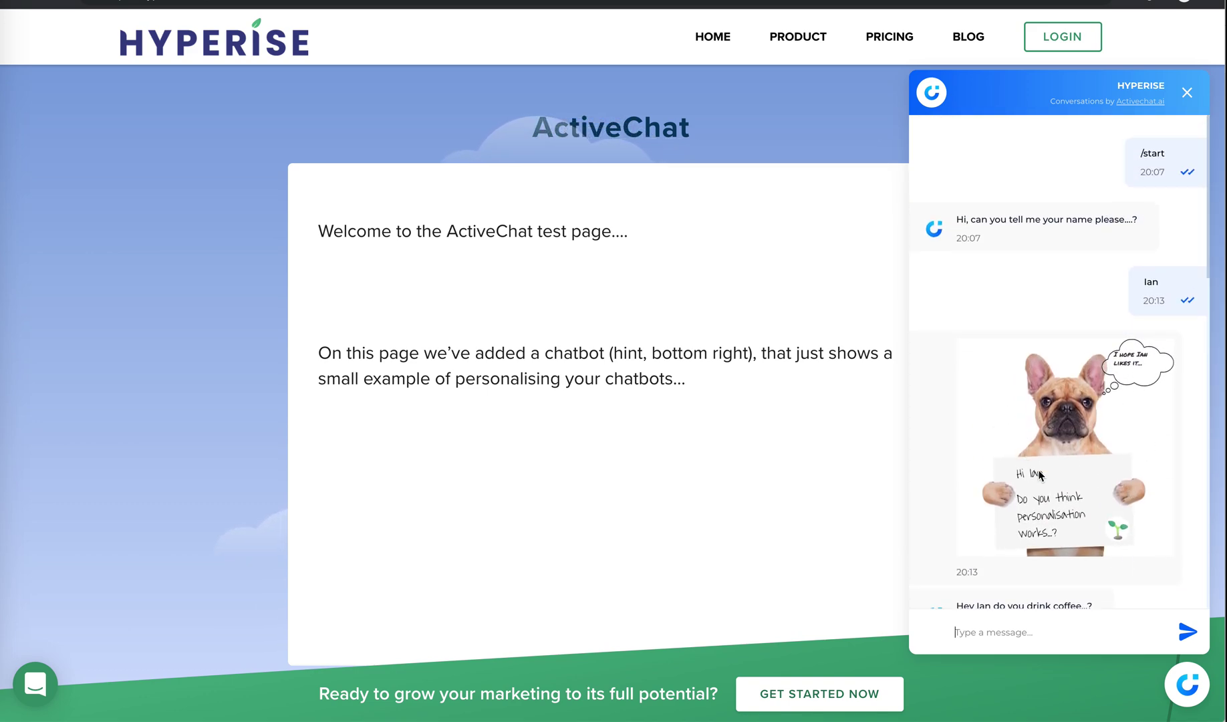
{"action": "scroll", "coordinate": [1064, 429], "scroll_direction": "down", "scroll_amount": 2}
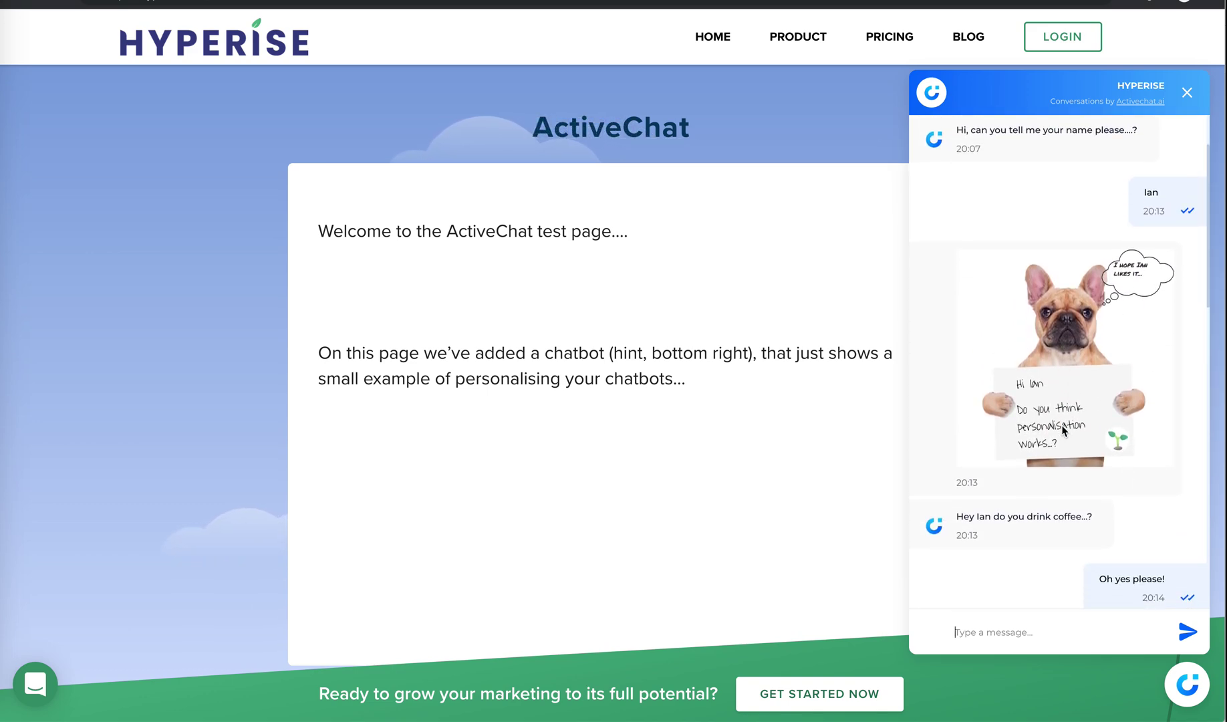
{"action": "scroll", "coordinate": [1063, 430], "scroll_direction": "down", "scroll_amount": 5}
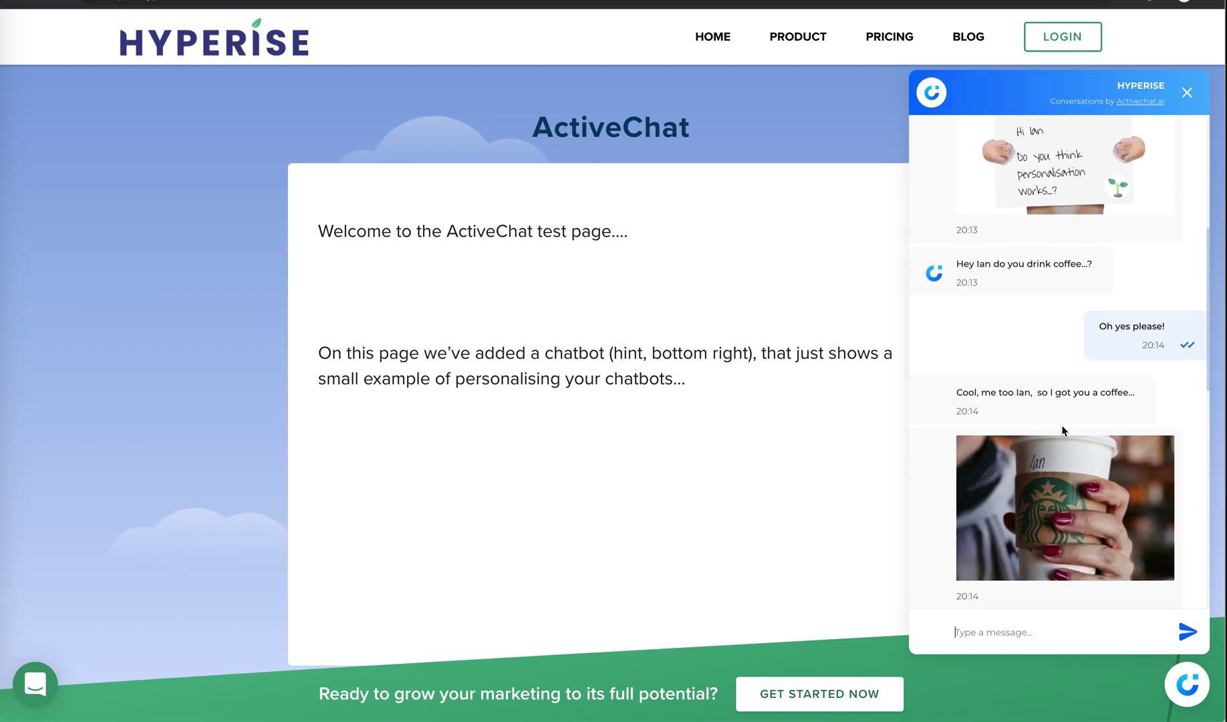
{"action": "scroll", "coordinate": [1063, 430], "scroll_direction": "down", "scroll_amount": 3}
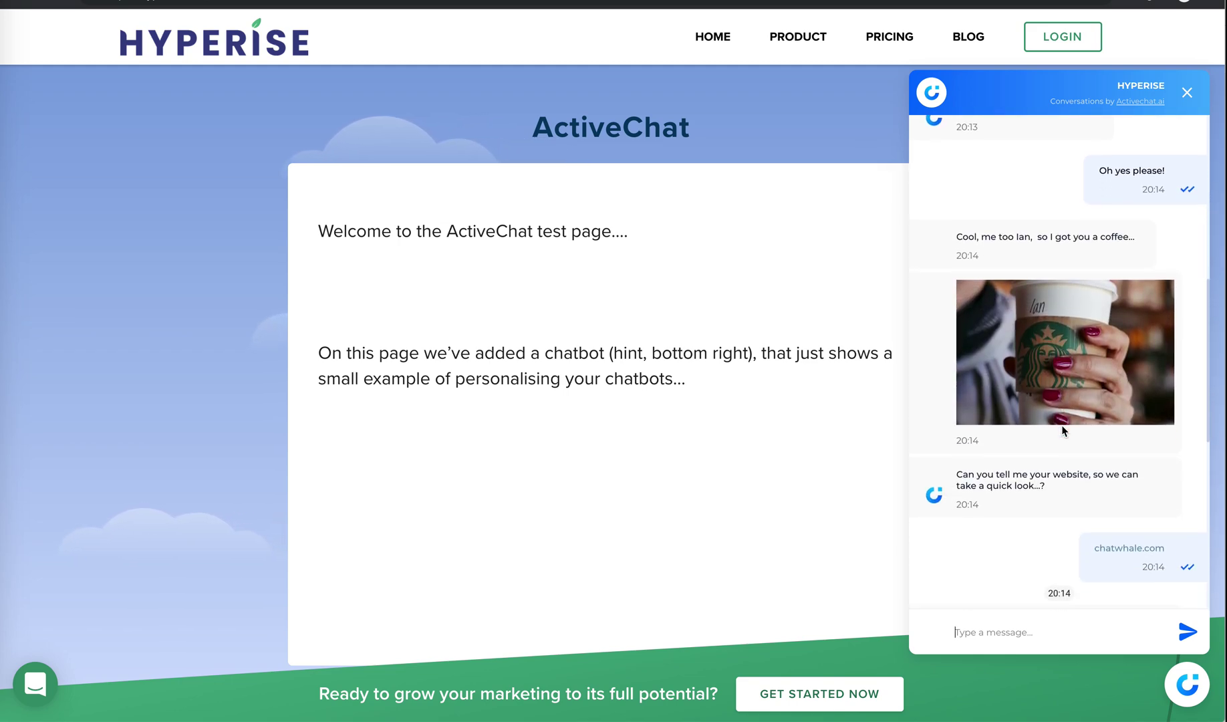